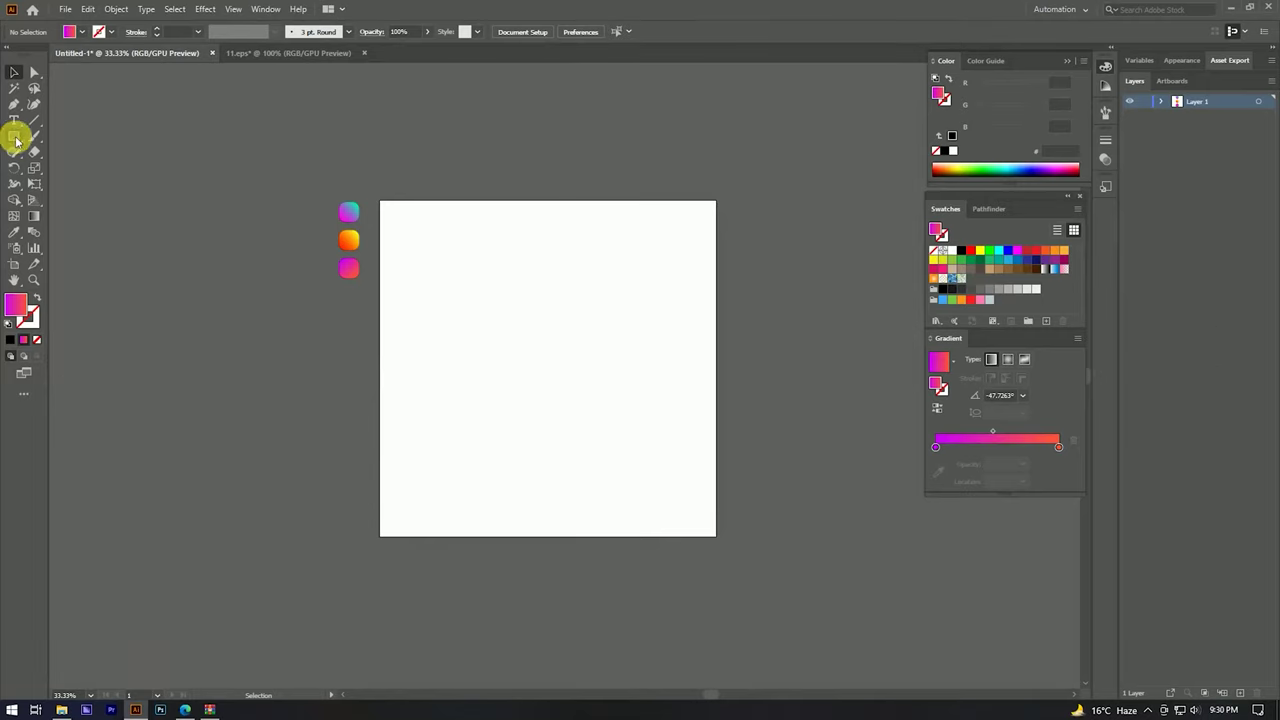
# Step: Draw a 1080 × 1080 px square aligned to the artboard's top-left and fill it black
pyautogui.click(16, 141)
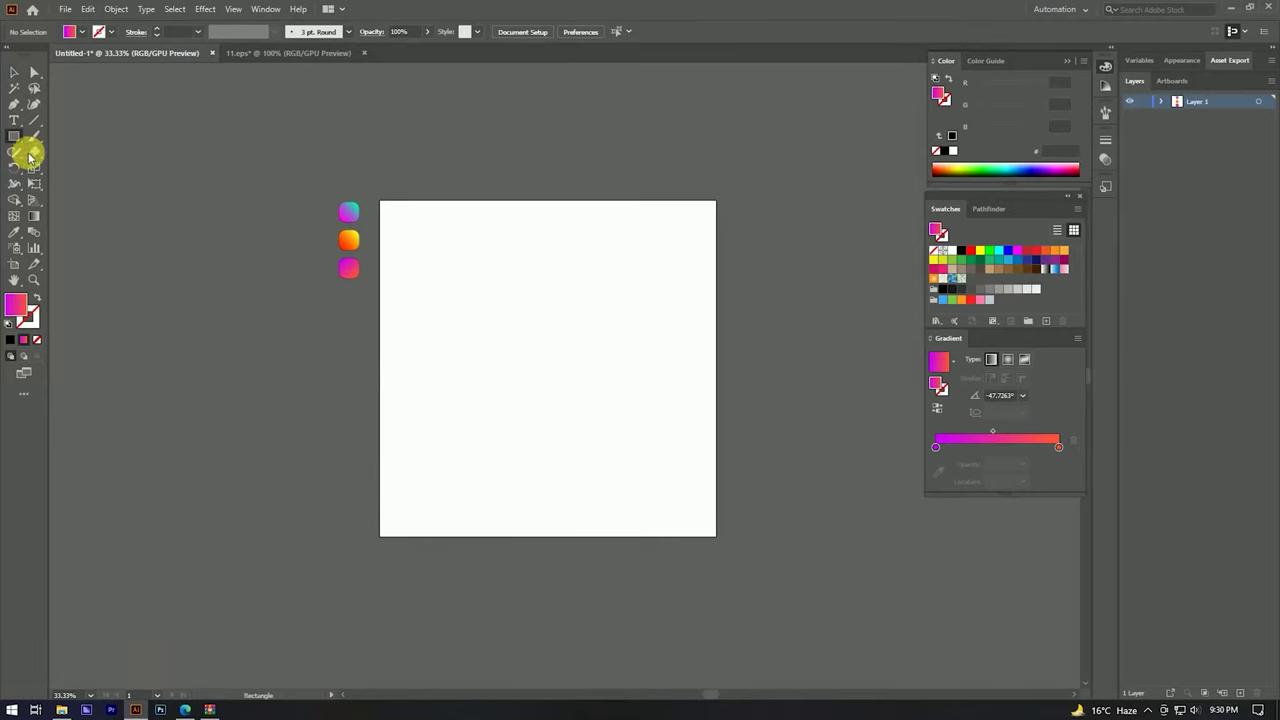
pyautogui.click(512, 260)
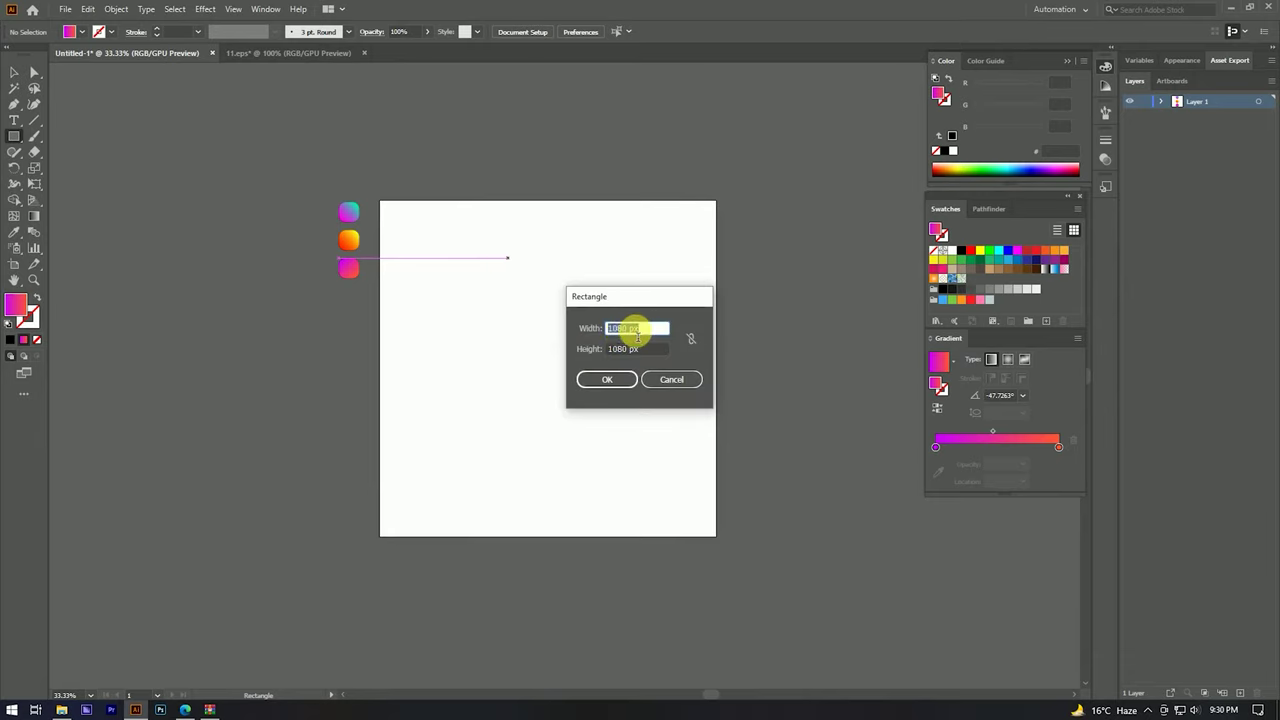
pyautogui.click(606, 381)
pyautogui.click(711, 31)
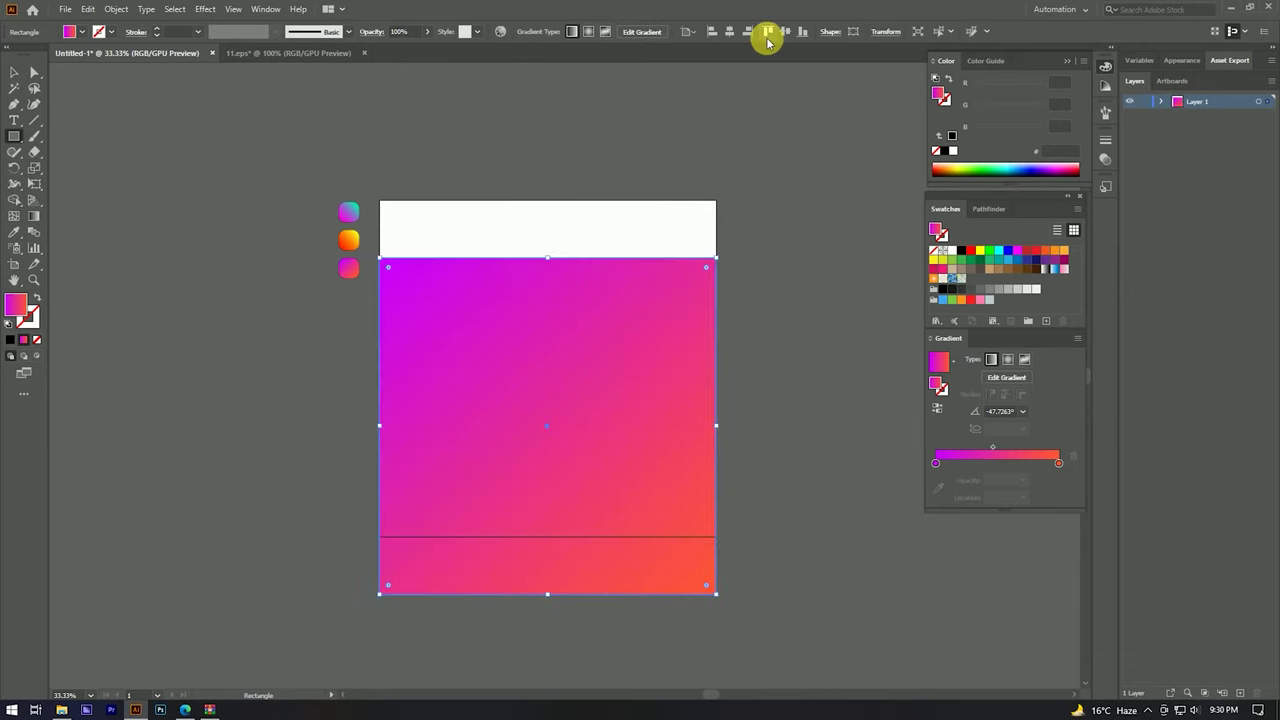
pyautogui.click(767, 31)
pyautogui.click(38, 341)
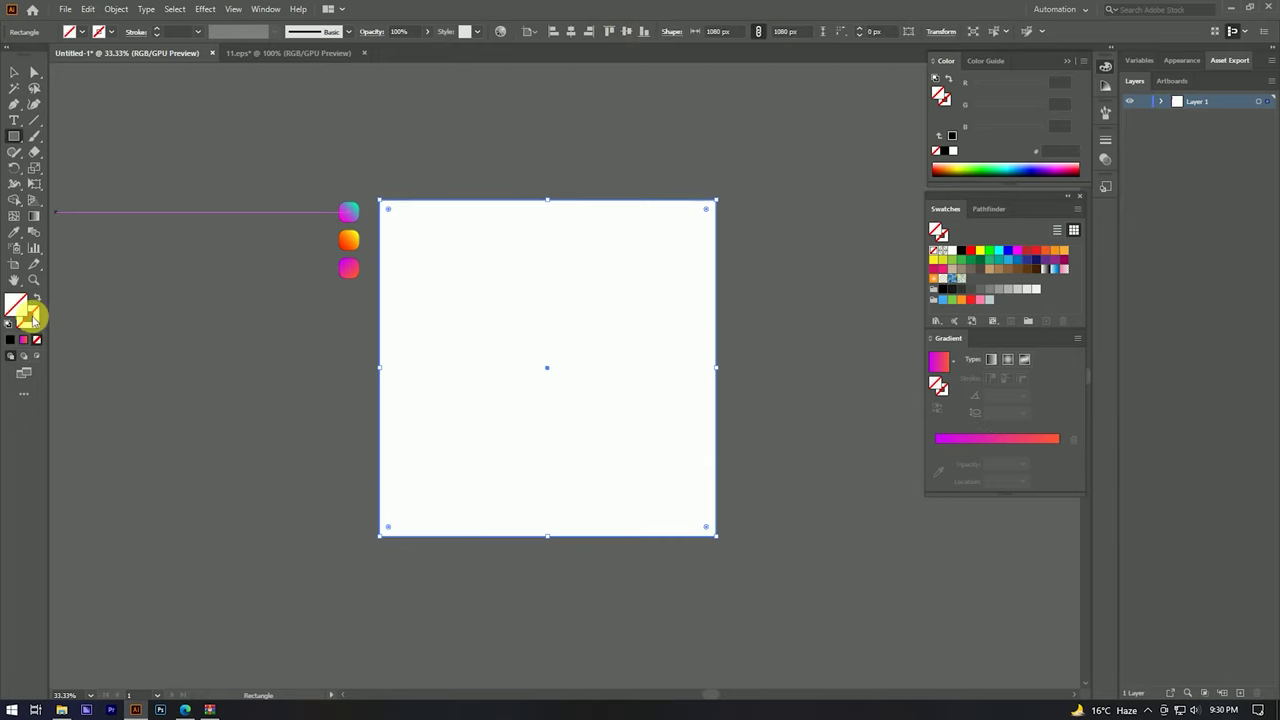
pyautogui.click(964, 252)
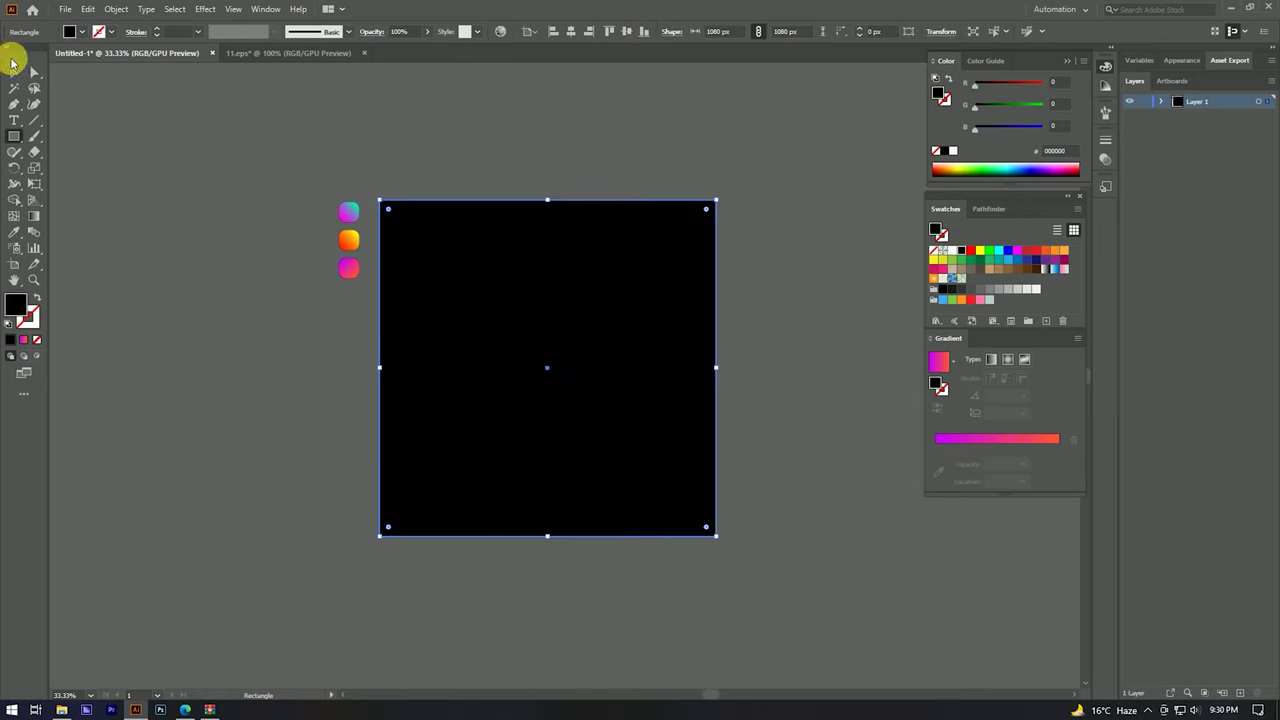
# Step: In the Layers panel, move the black square to the bottom of Layer 1 and lock it
pyautogui.click(15, 72)
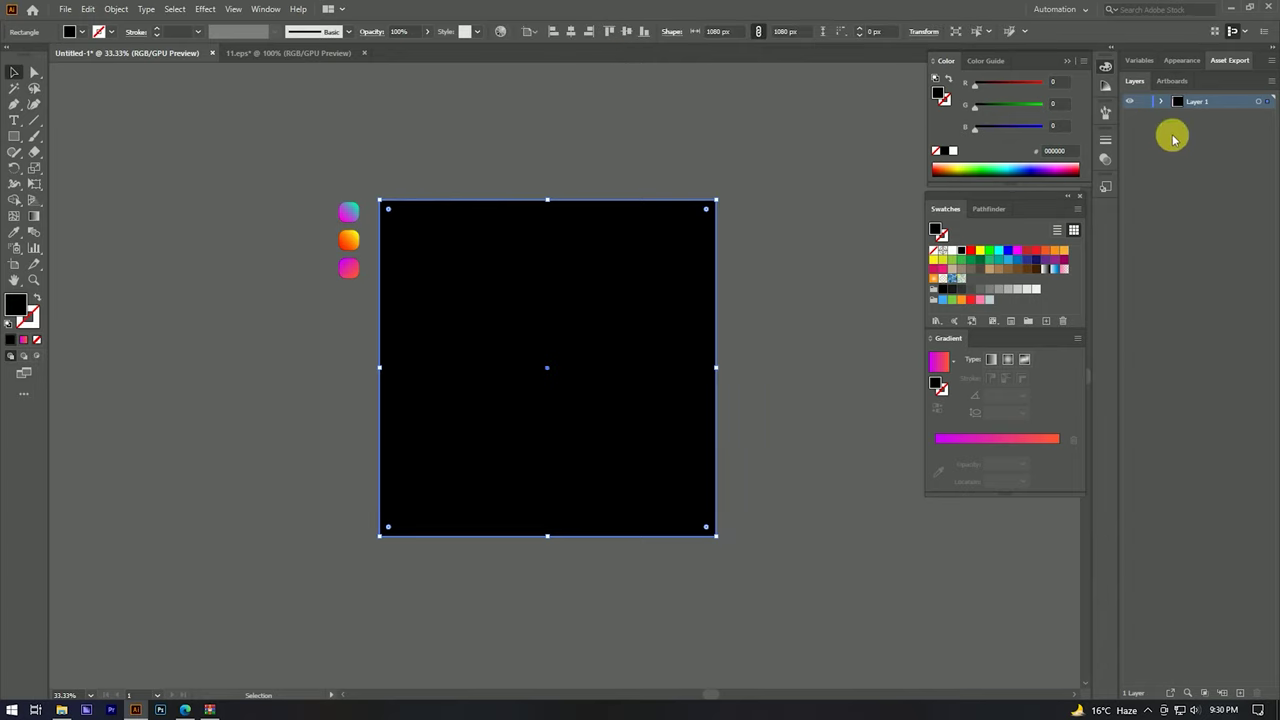
pyautogui.click(1162, 101)
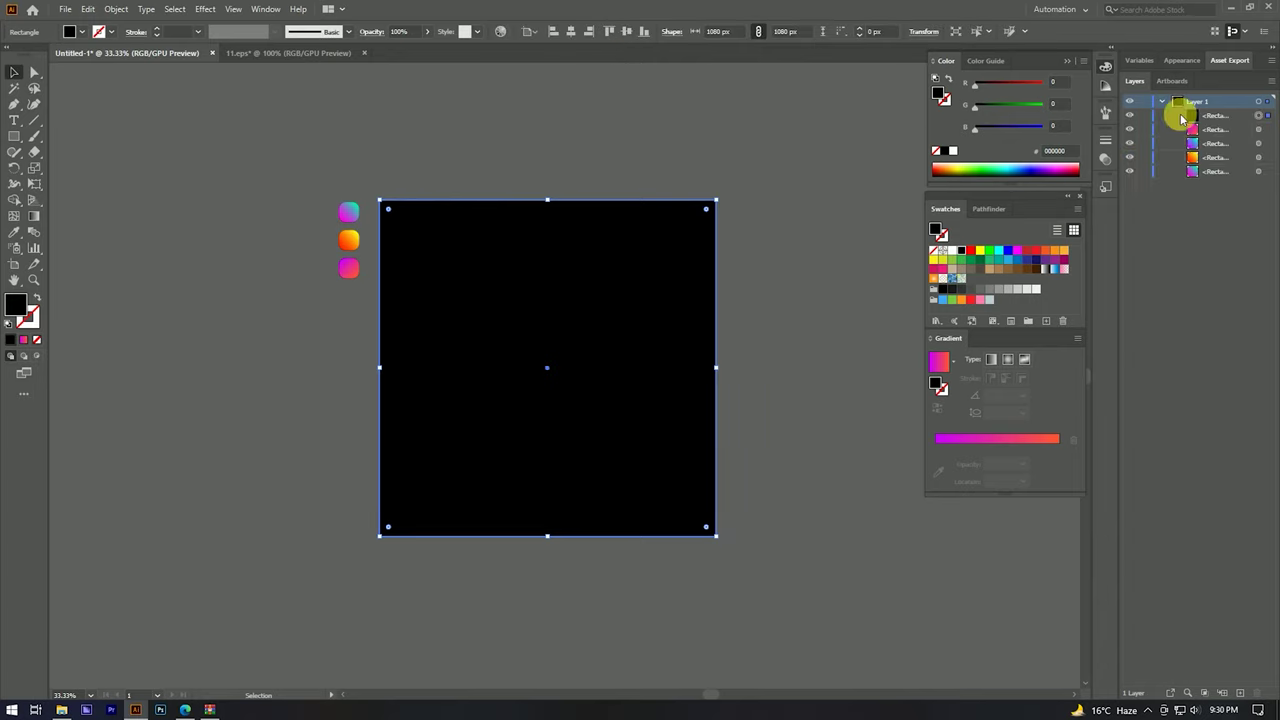
pyautogui.moveTo(1207, 118); pyautogui.dragTo(1215, 174)
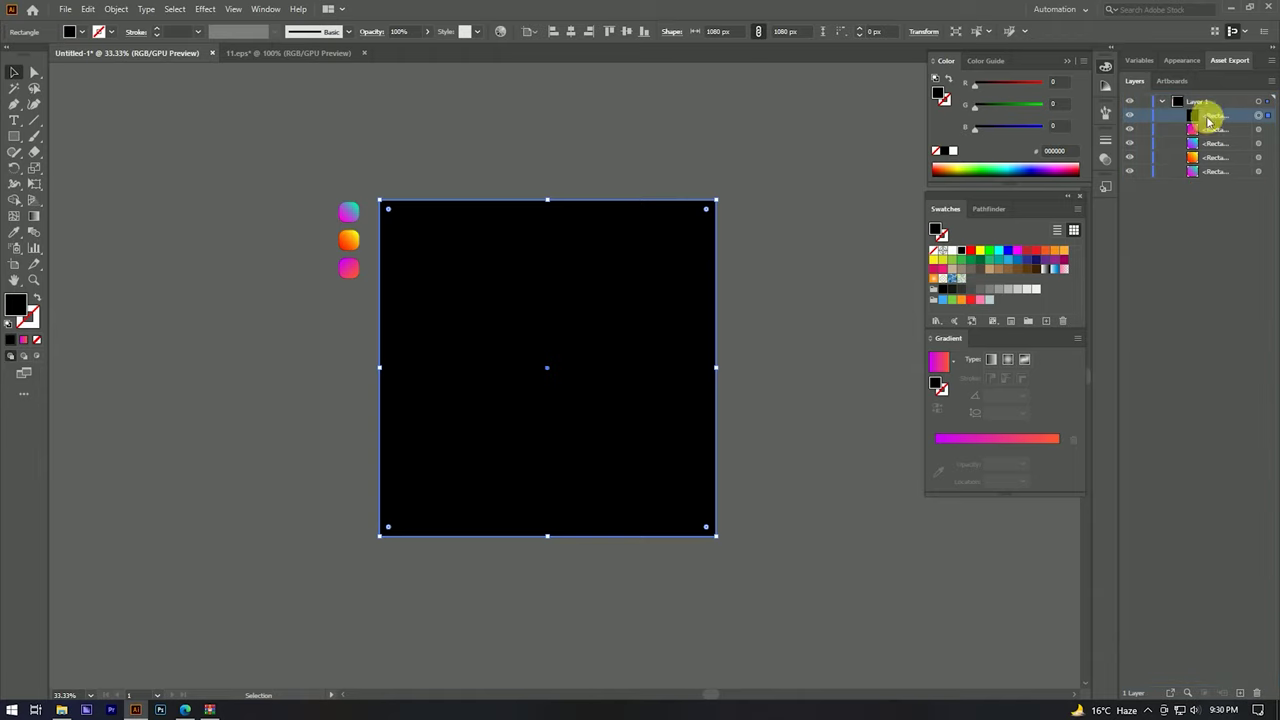
pyautogui.moveTo(1218, 184); pyautogui.dragTo(1190, 176)
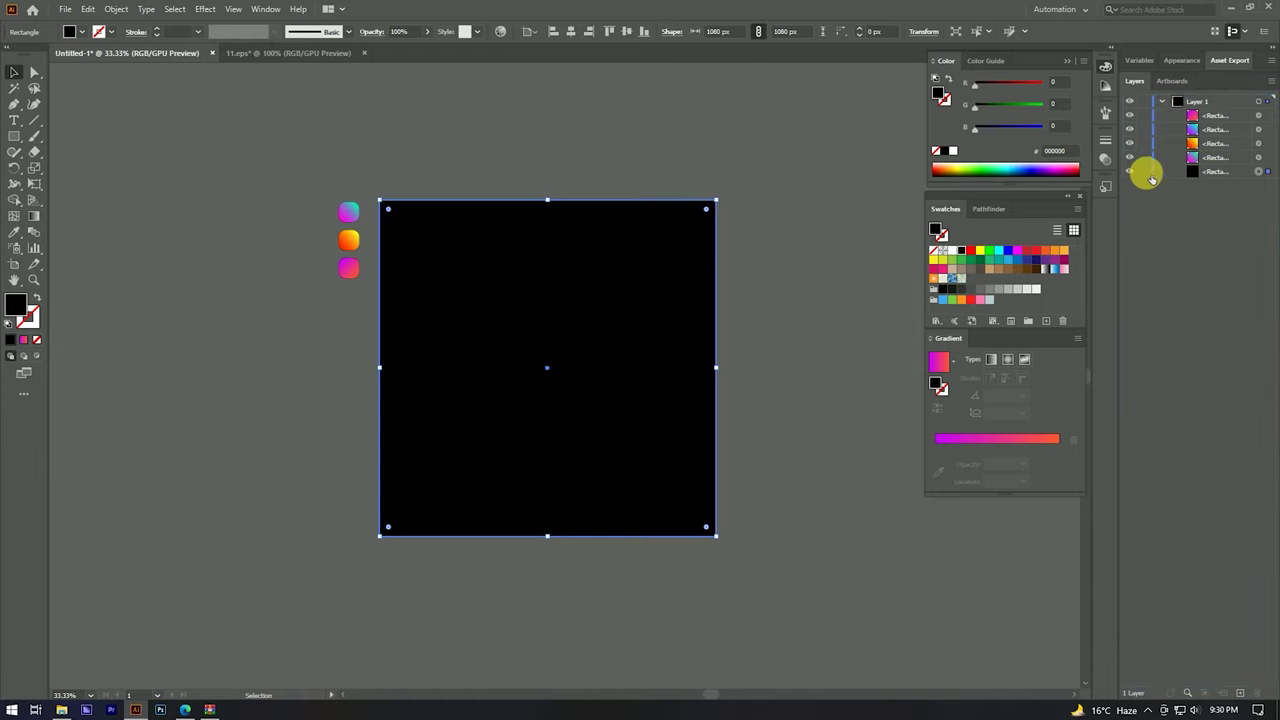
pyautogui.click(1144, 171)
pyautogui.scroll(1, 528, 181)
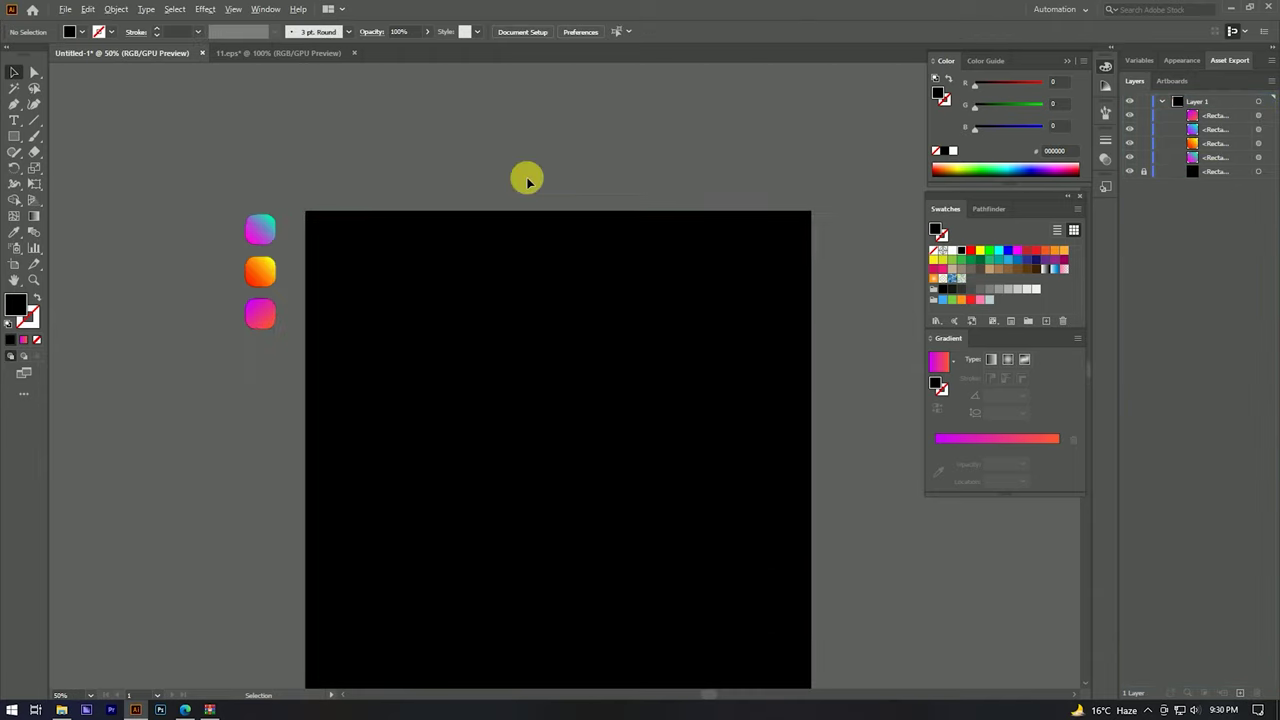
pyautogui.scroll(-2, 400, 188)
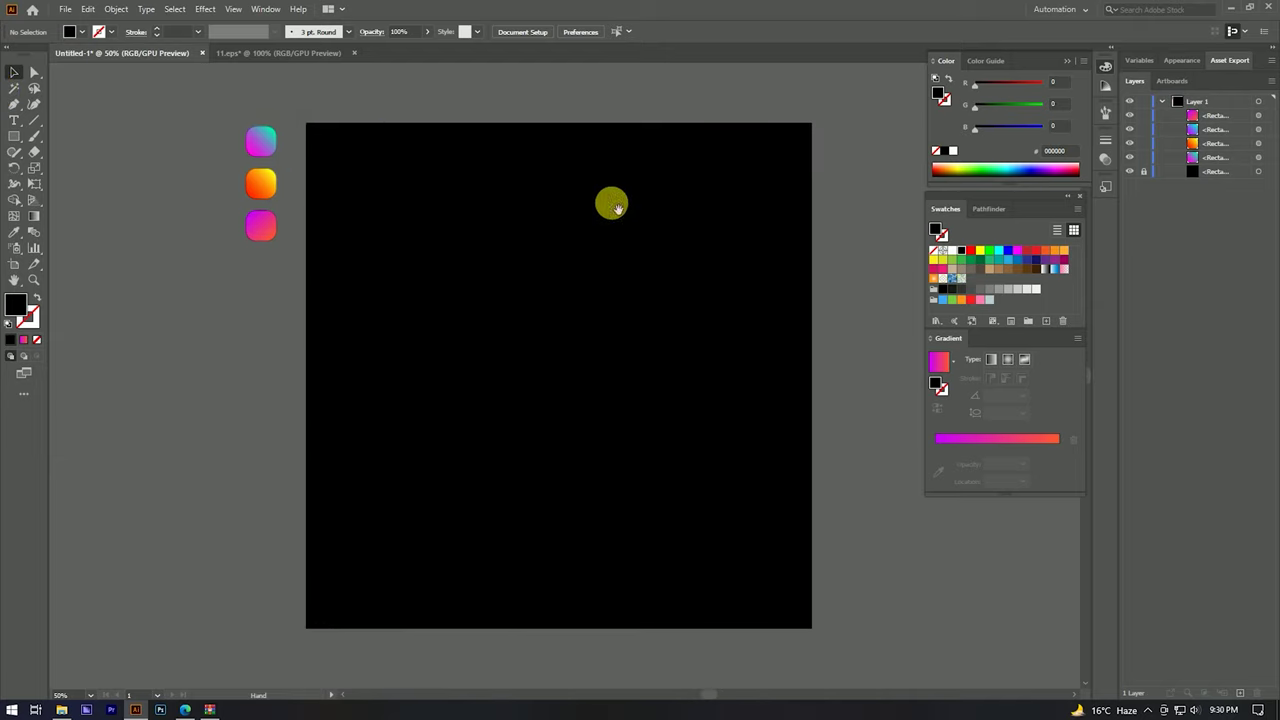
pyautogui.hscroll(1, 590, 200)
# Step: Draw a large five-pointed star from the artboard centre, fill it white, and centre it vertically
pyautogui.moveTo(13, 141); pyautogui.dragTo(77, 203)
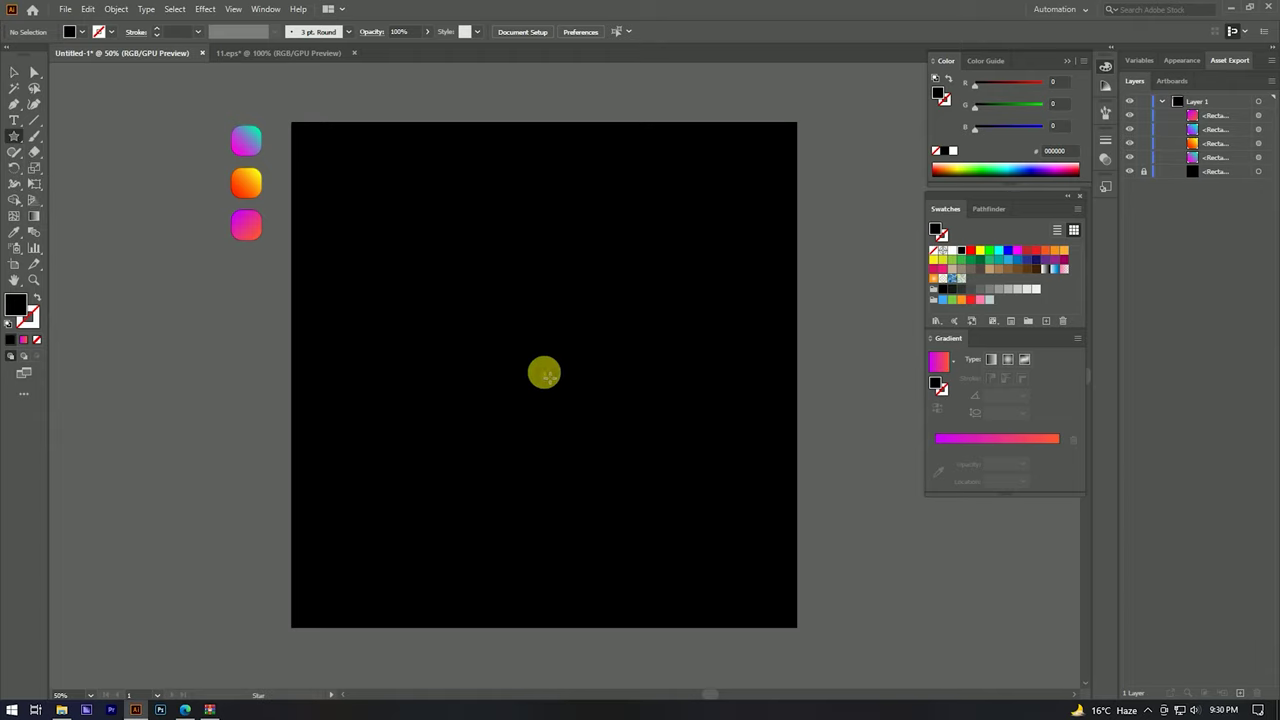
pyautogui.moveTo(544, 373); pyautogui.dragTo(719, 479)
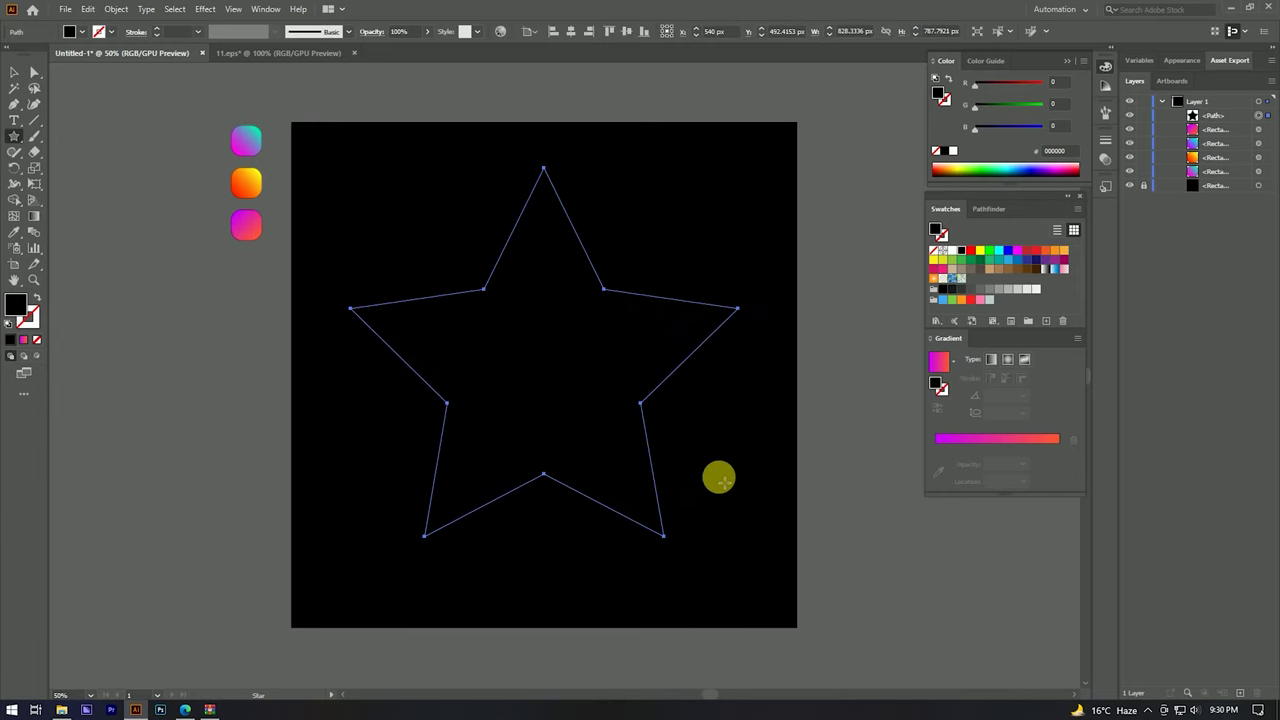
pyautogui.click(24, 80)
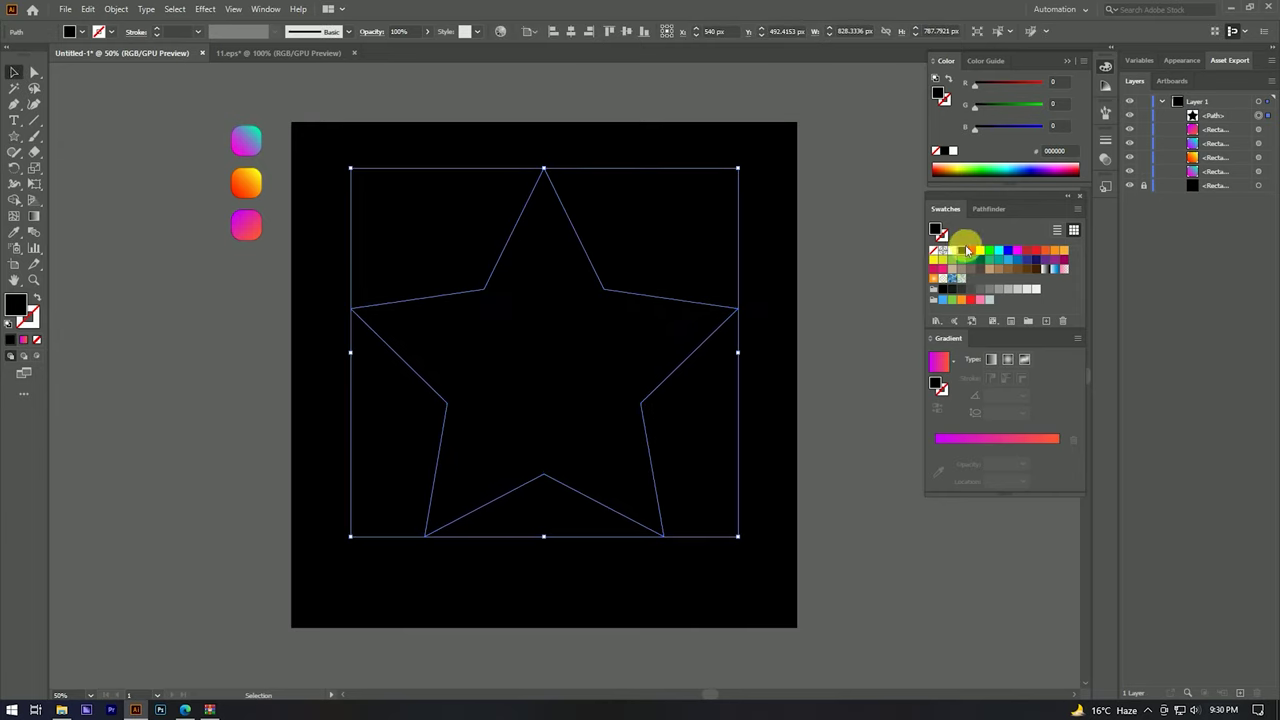
pyautogui.click(953, 250)
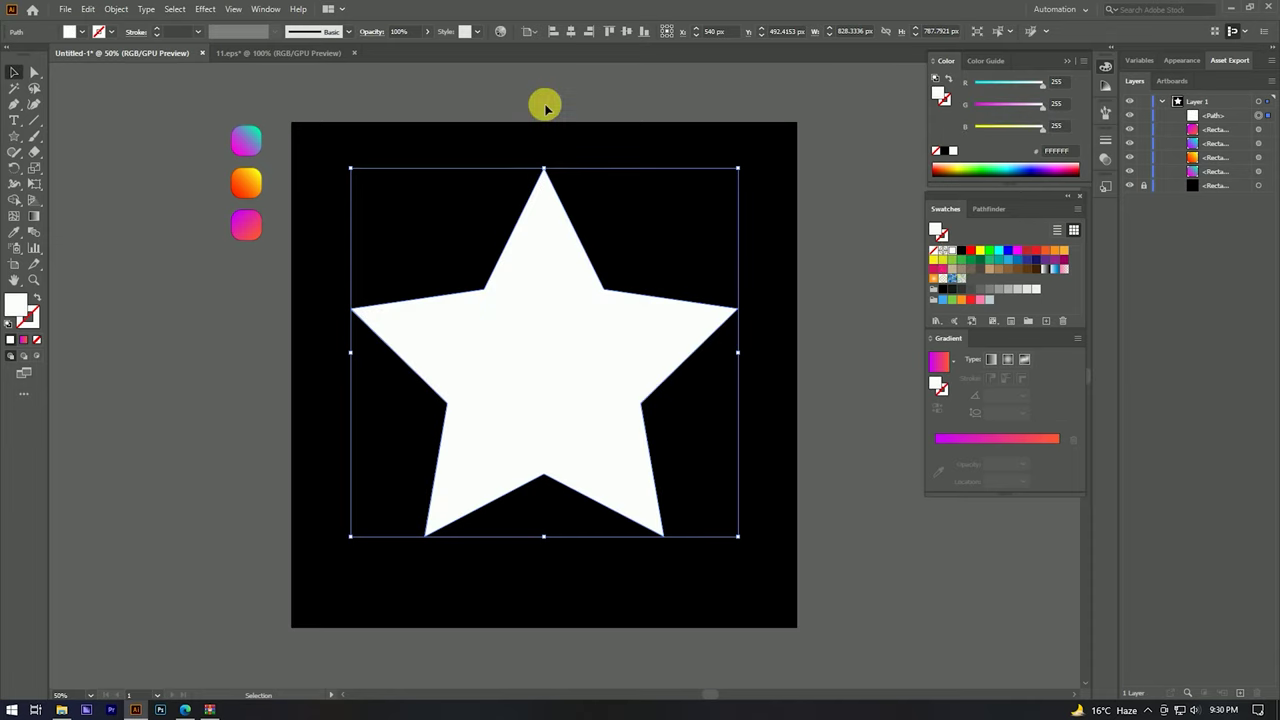
pyautogui.click(621, 32)
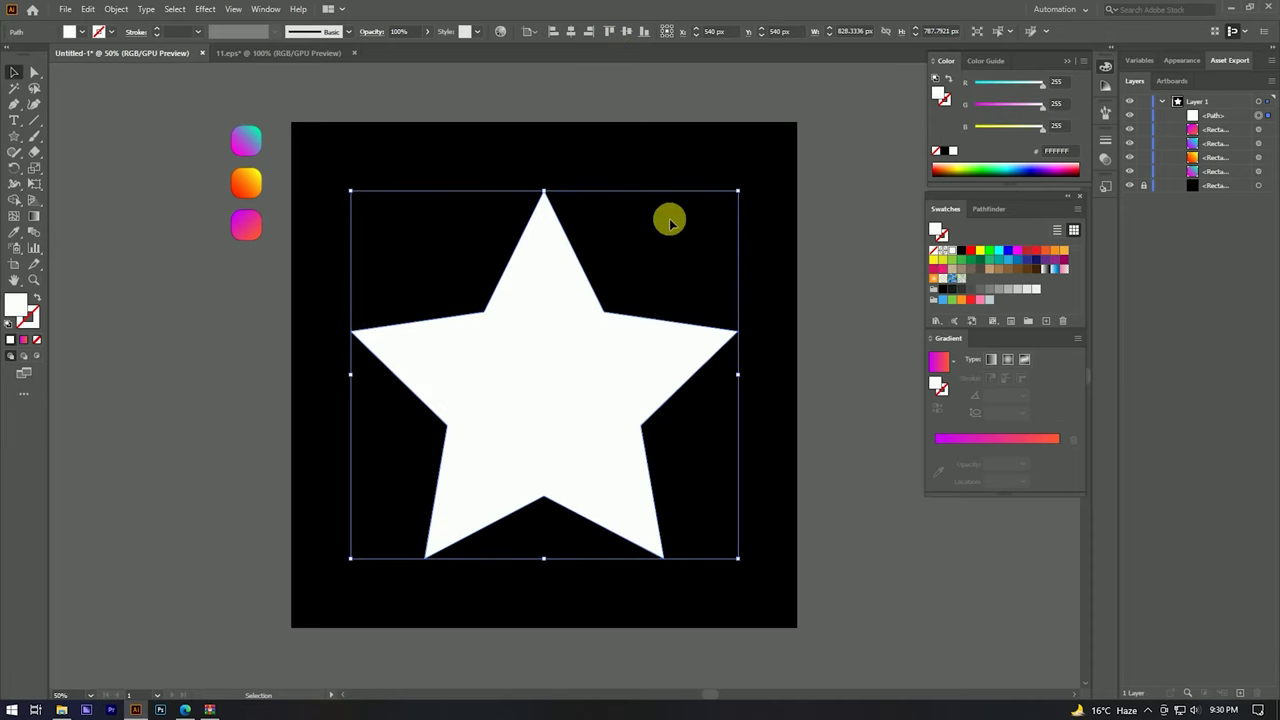
pyautogui.click(683, 262)
pyautogui.scroll(5, 606, 320)
pyautogui.scroll(-2, 646, 251)
pyautogui.scroll(-1, 618, 215)
pyautogui.scroll(-1, 618, 215)
pyautogui.click(594, 271)
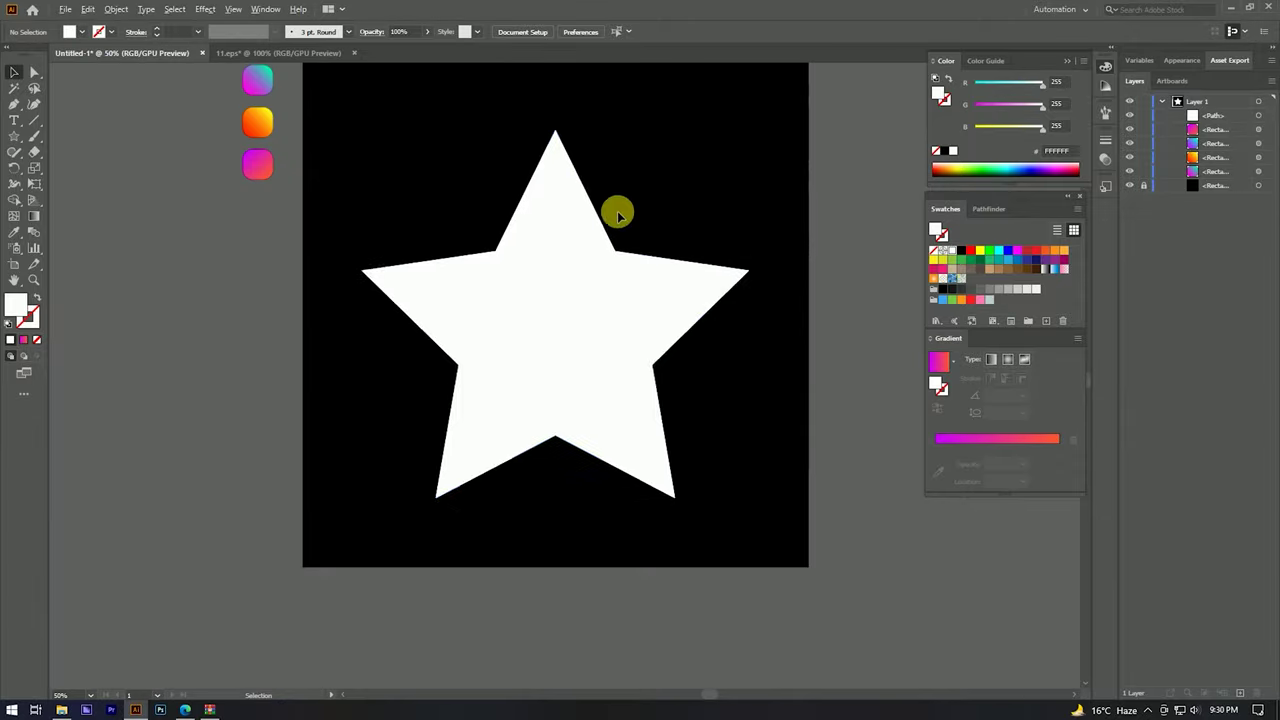
# Step: Round all the star's points to about 35 px using the live corner widgets
pyautogui.press('a')
pyautogui.moveTo(487, 243); pyautogui.dragTo(481, 237)
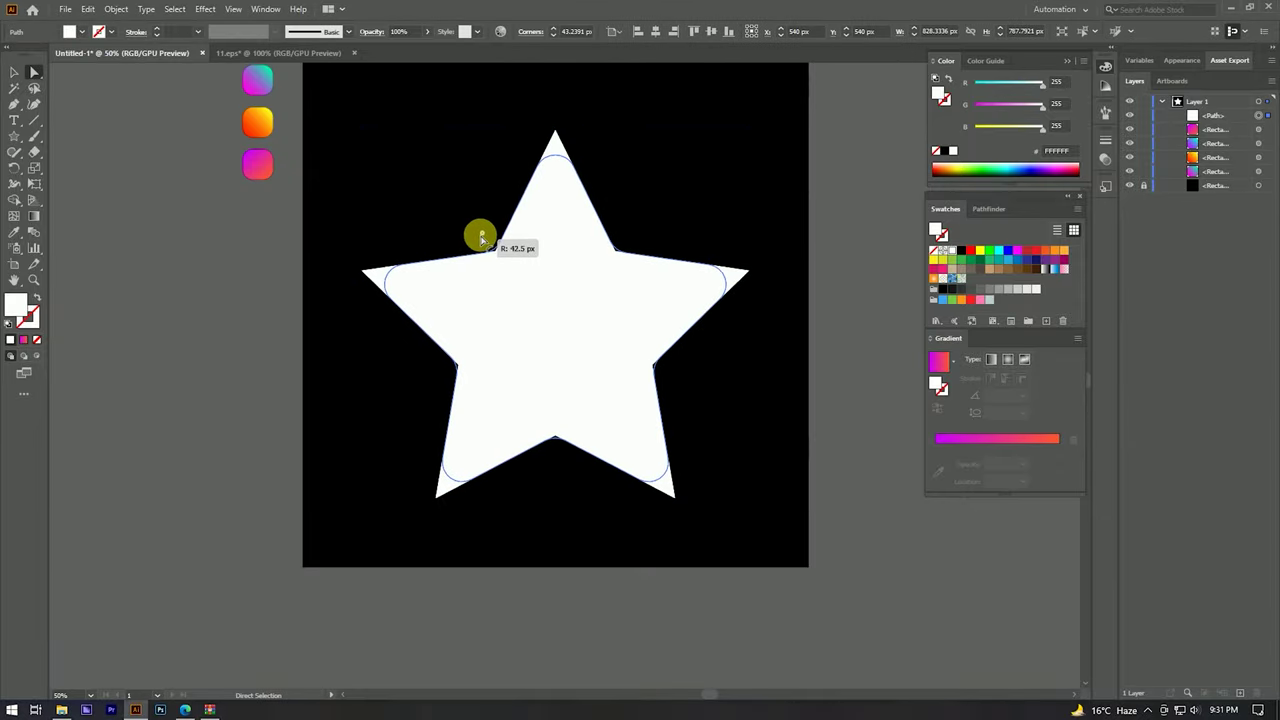
pyautogui.moveTo(481, 237); pyautogui.dragTo(482, 238)
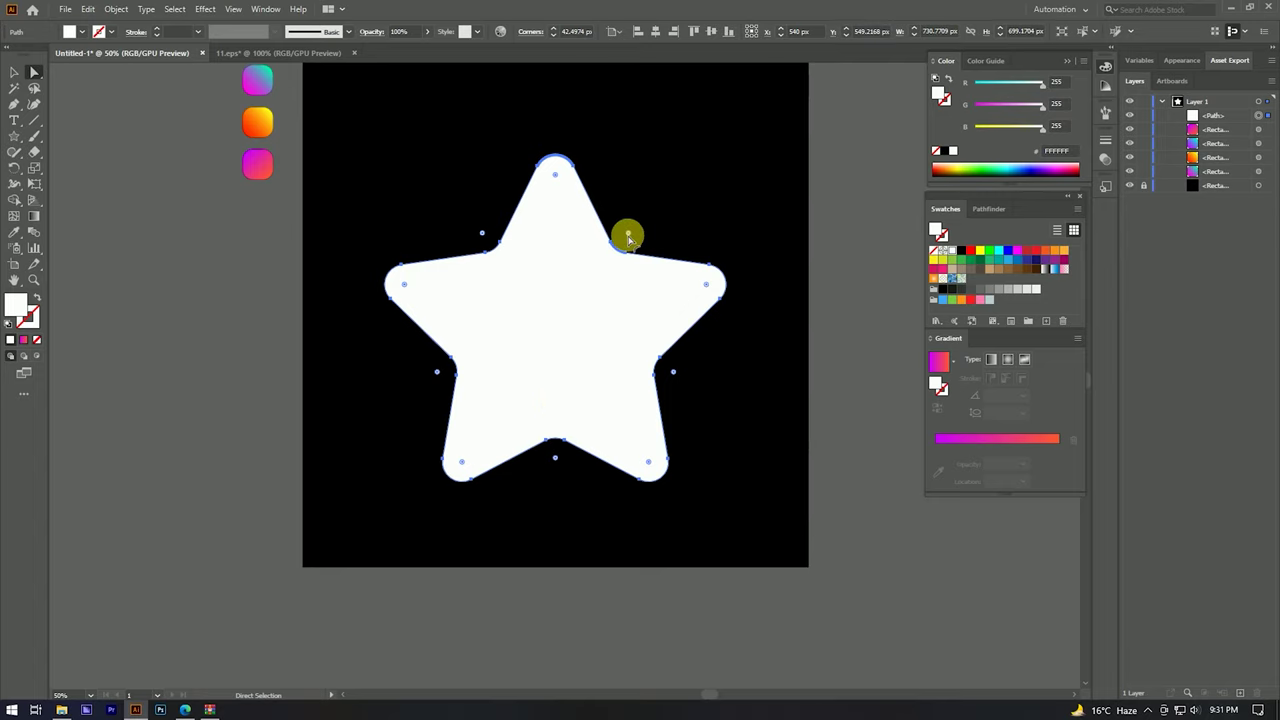
pyautogui.moveTo(713, 289); pyautogui.dragTo(711, 286)
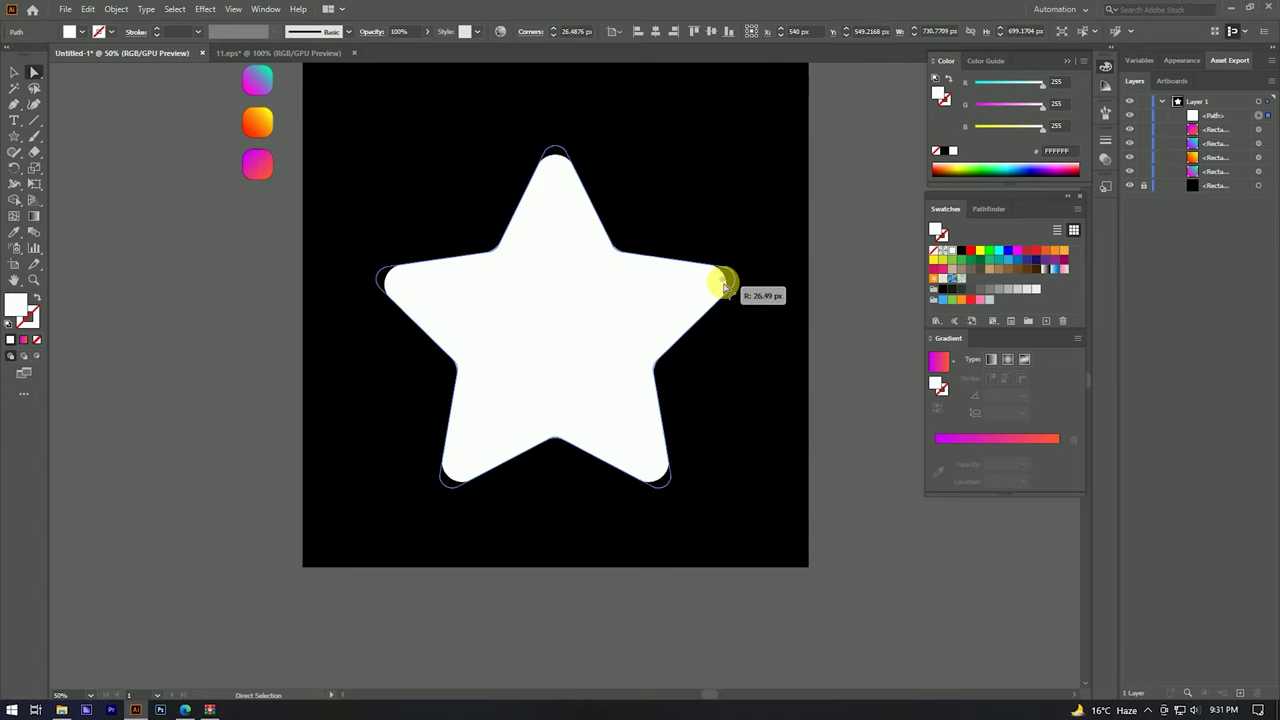
pyautogui.scroll(1, 706, 218)
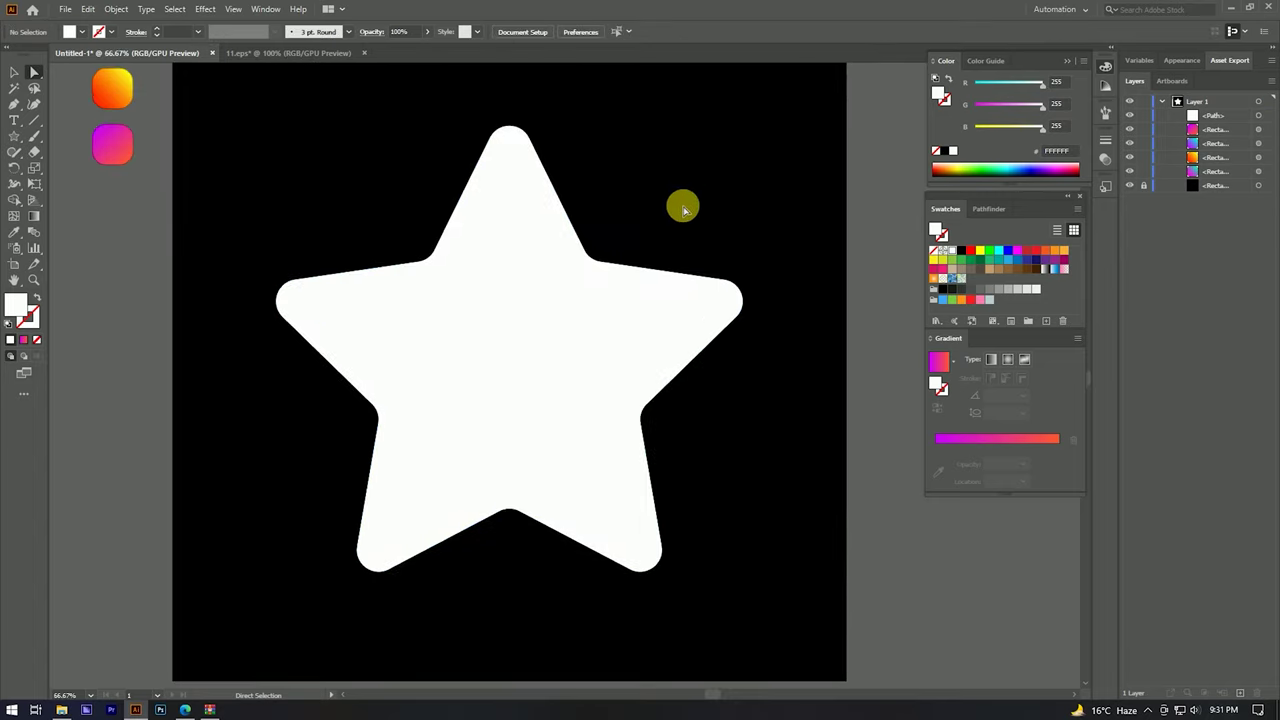
pyautogui.moveTo(589, 268); pyautogui.dragTo(601, 278)
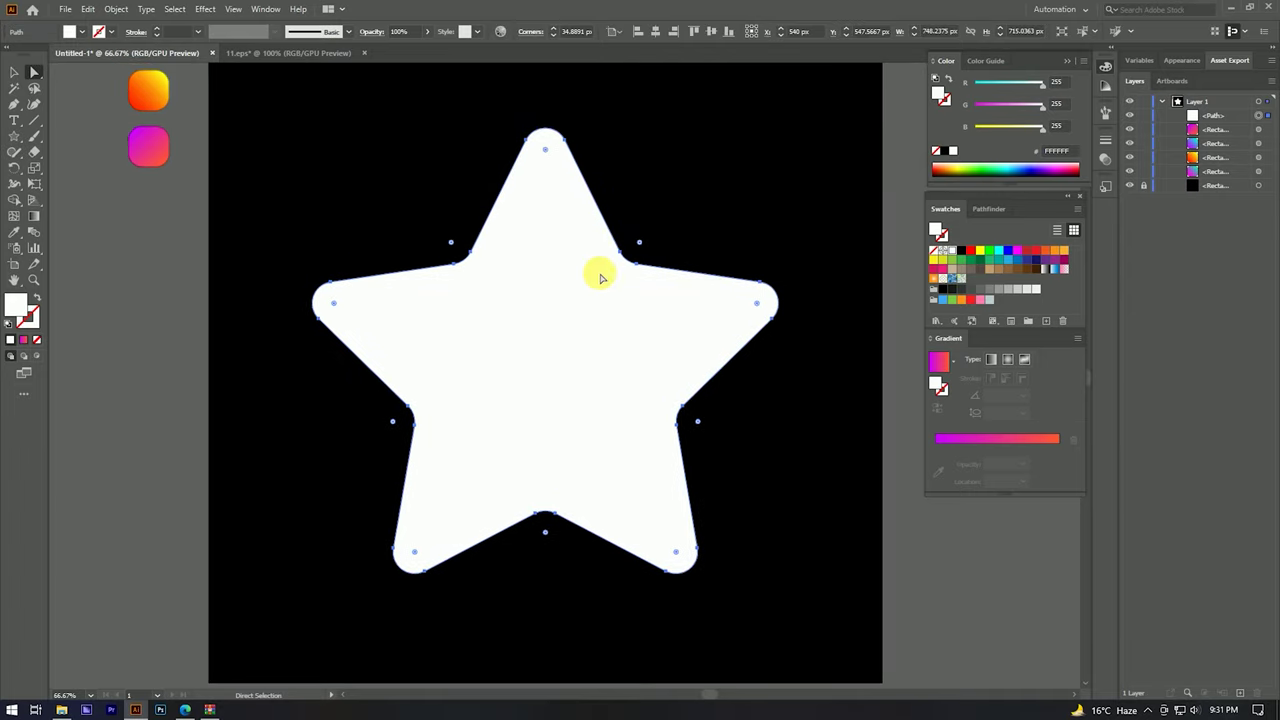
pyautogui.moveTo(355, 129); pyautogui.dragTo(430, 217)
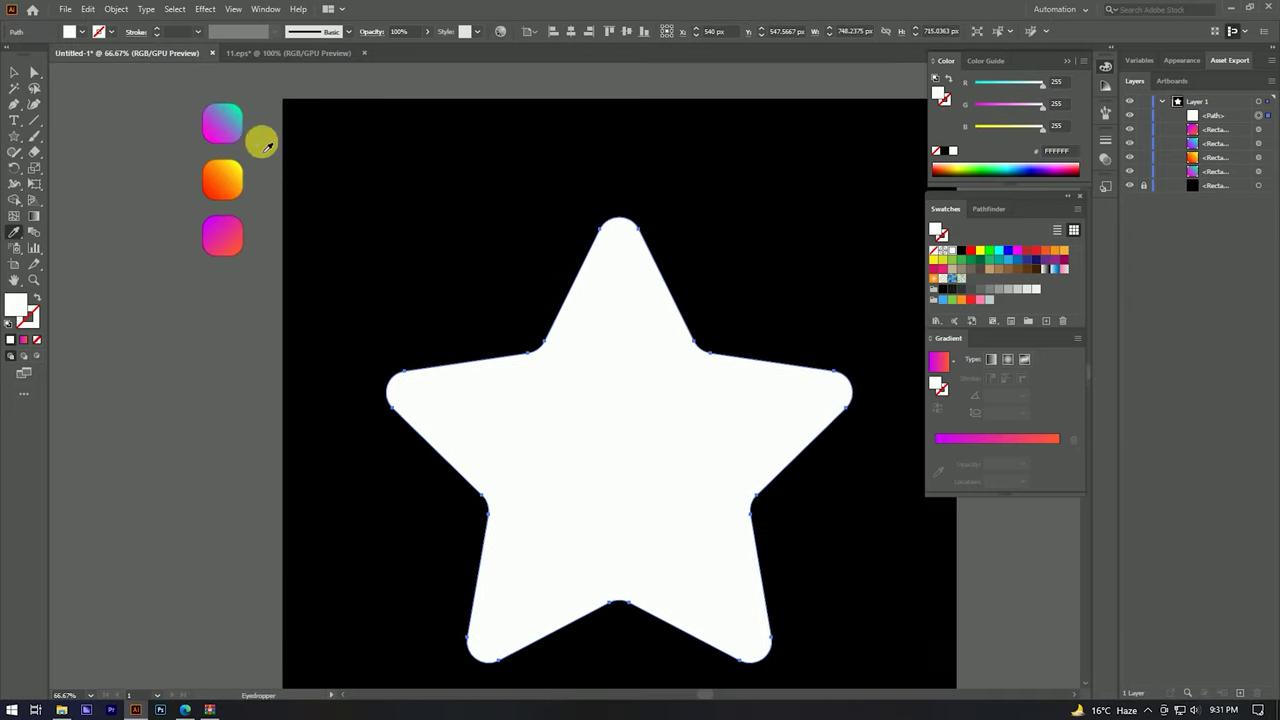
# Step: Apply the top sample's gradient to the star, running diagonally from upper left to lower right
pyautogui.press('i')
pyautogui.click(233, 131)
pyautogui.scroll(-1, 465, 240)
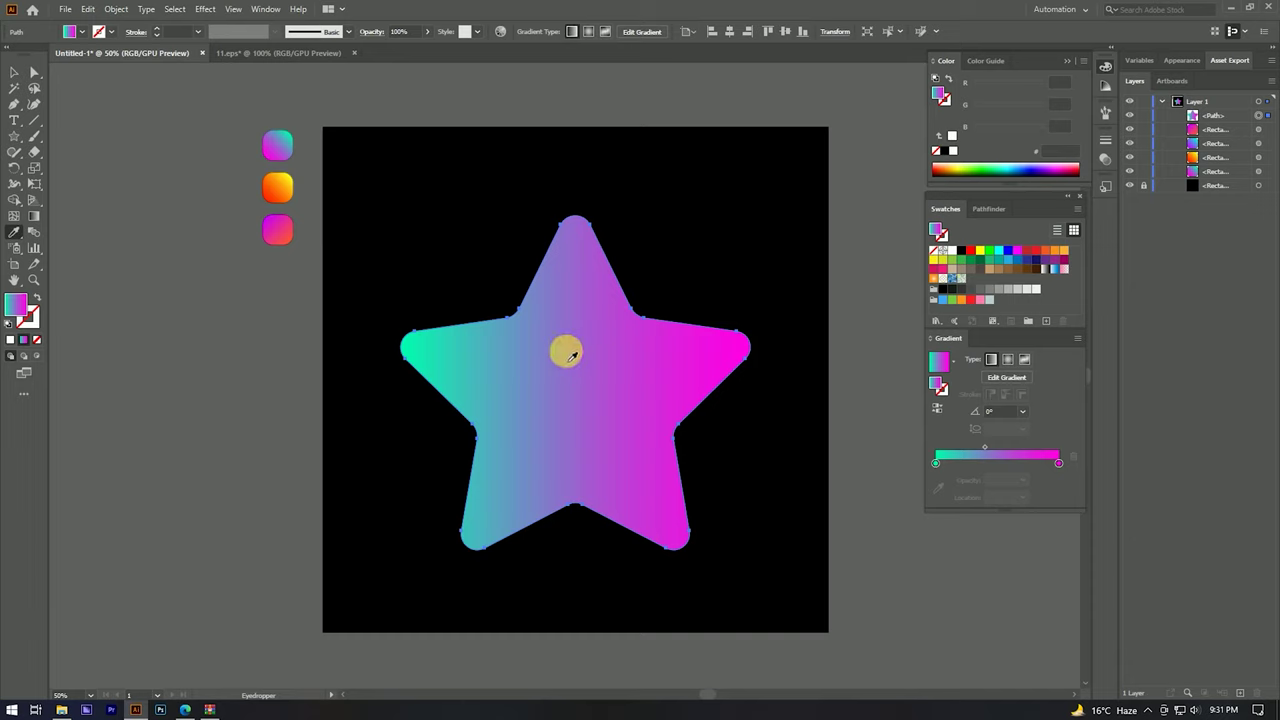
pyautogui.press('g')
pyautogui.moveTo(436, 265)
pyautogui.mouseDown()
pyautogui.moveTo(634, 431)
pyautogui.moveTo(749, 572)
pyautogui.mouseUp()
# Step: Move the gradient from fill to stroke and set the star's stroke weight to 6 pt
pyautogui.press('v')
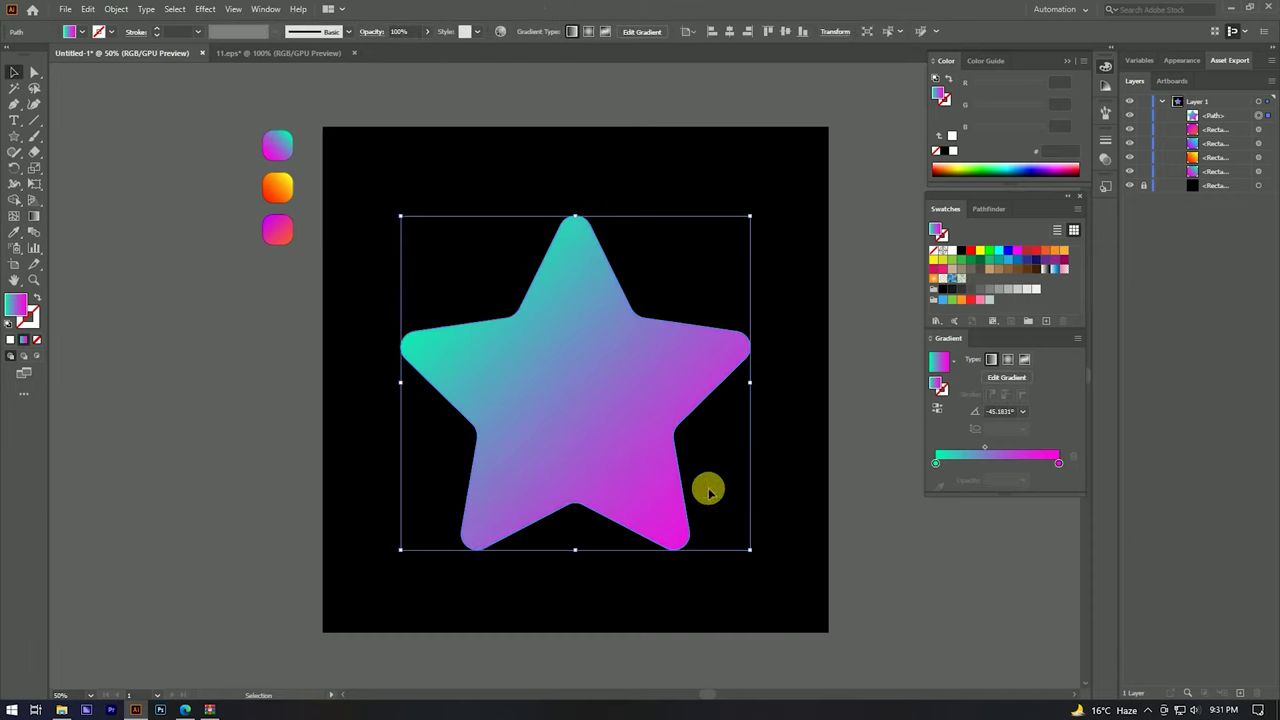
pyautogui.click(41, 297)
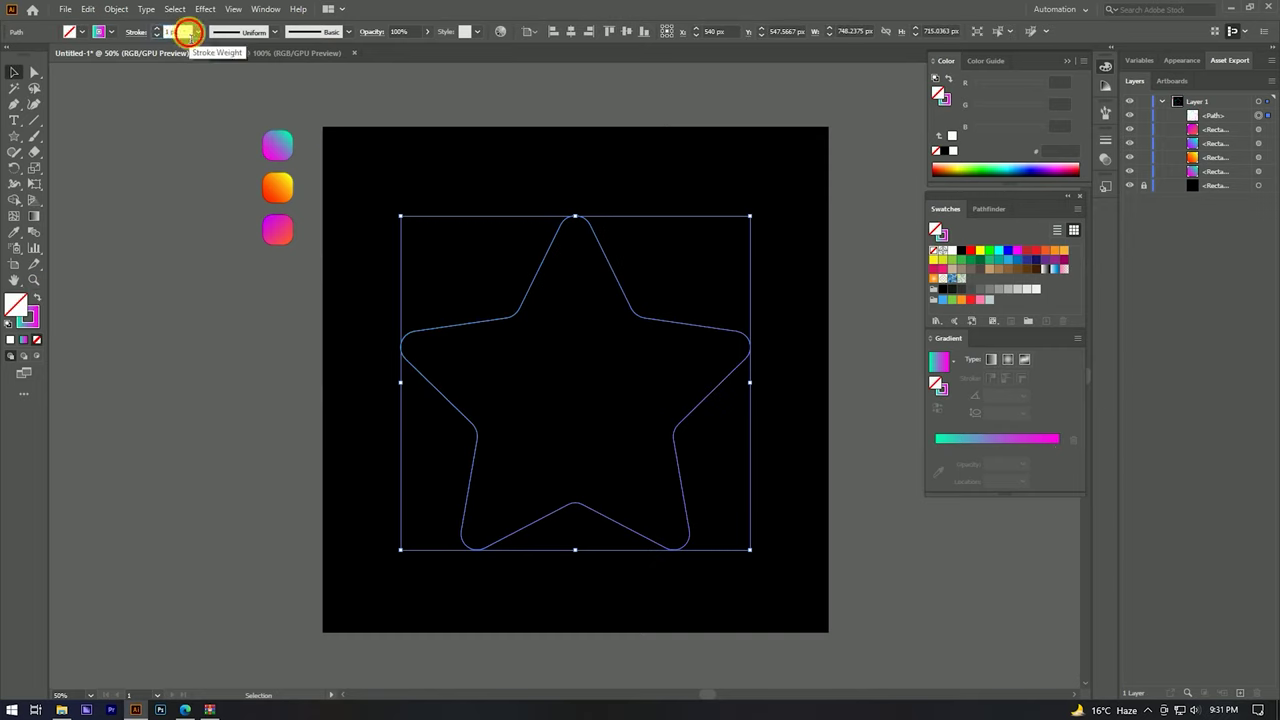
pyautogui.click(155, 33)
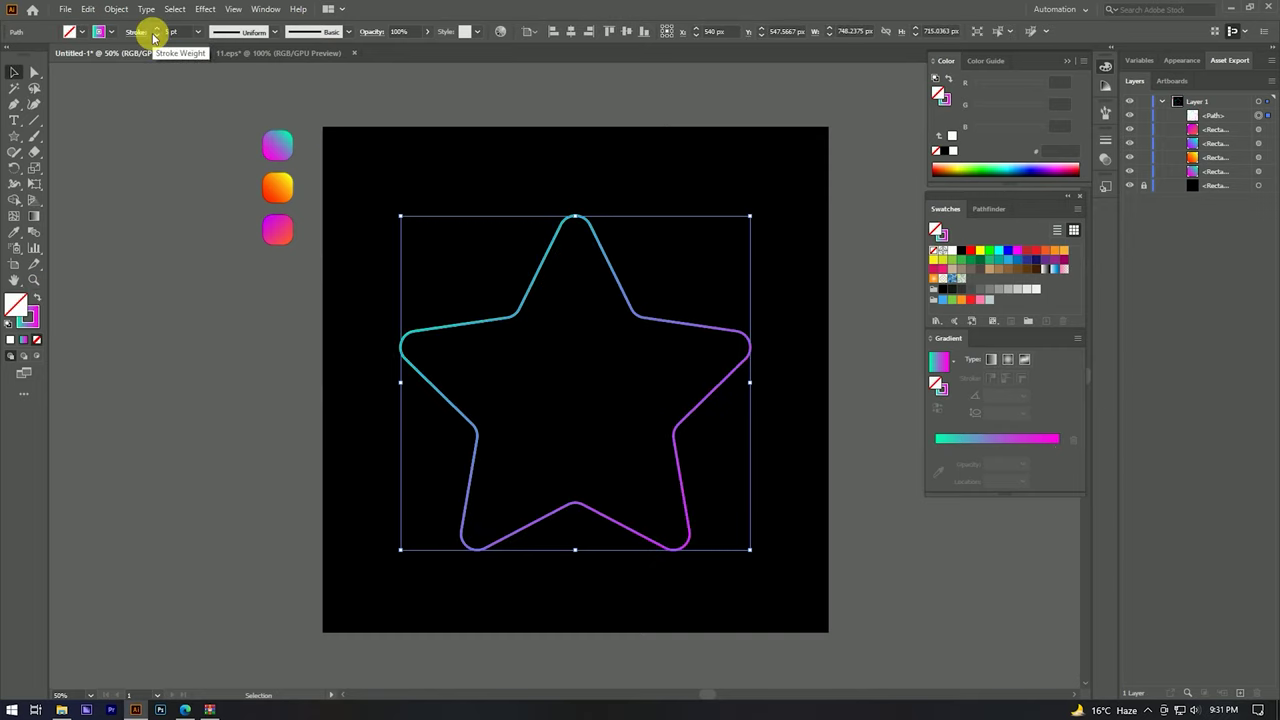
pyautogui.moveTo(573, 165); pyautogui.dragTo(516, 300)
pyautogui.click(604, 368)
pyautogui.scroll(1, 675, 300)
pyautogui.click(155, 33)
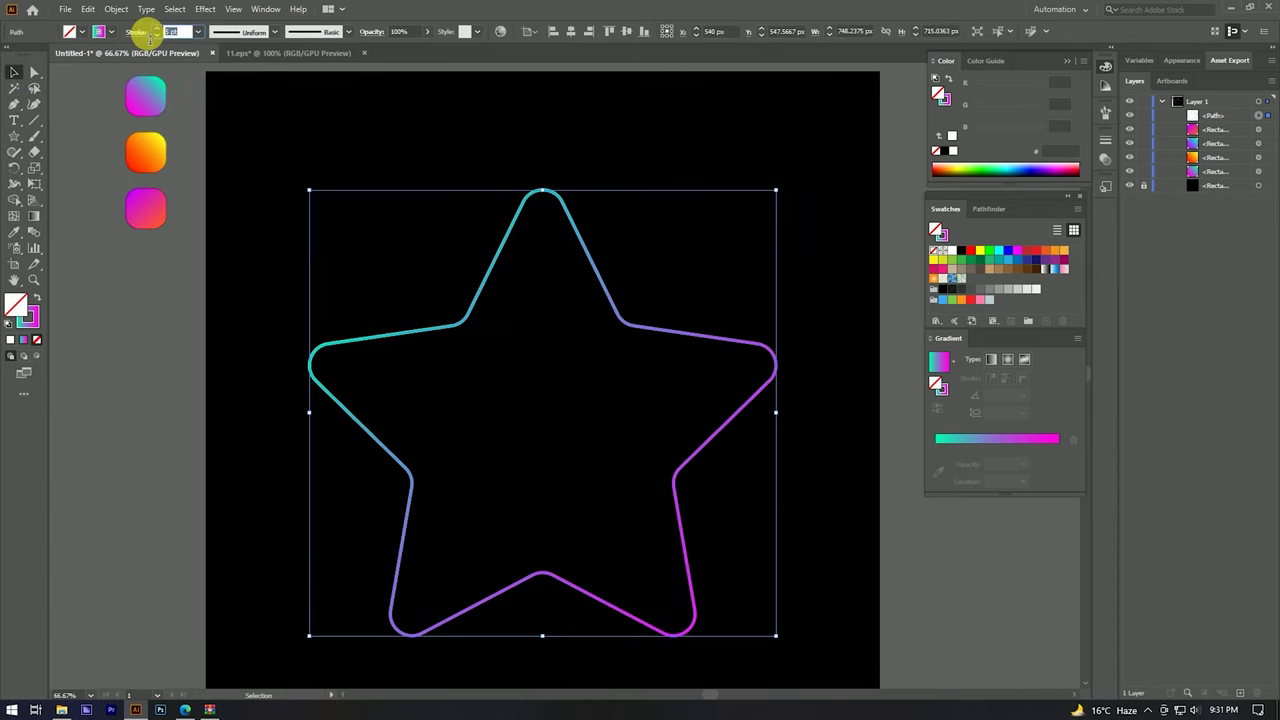
pyautogui.click(156, 29)
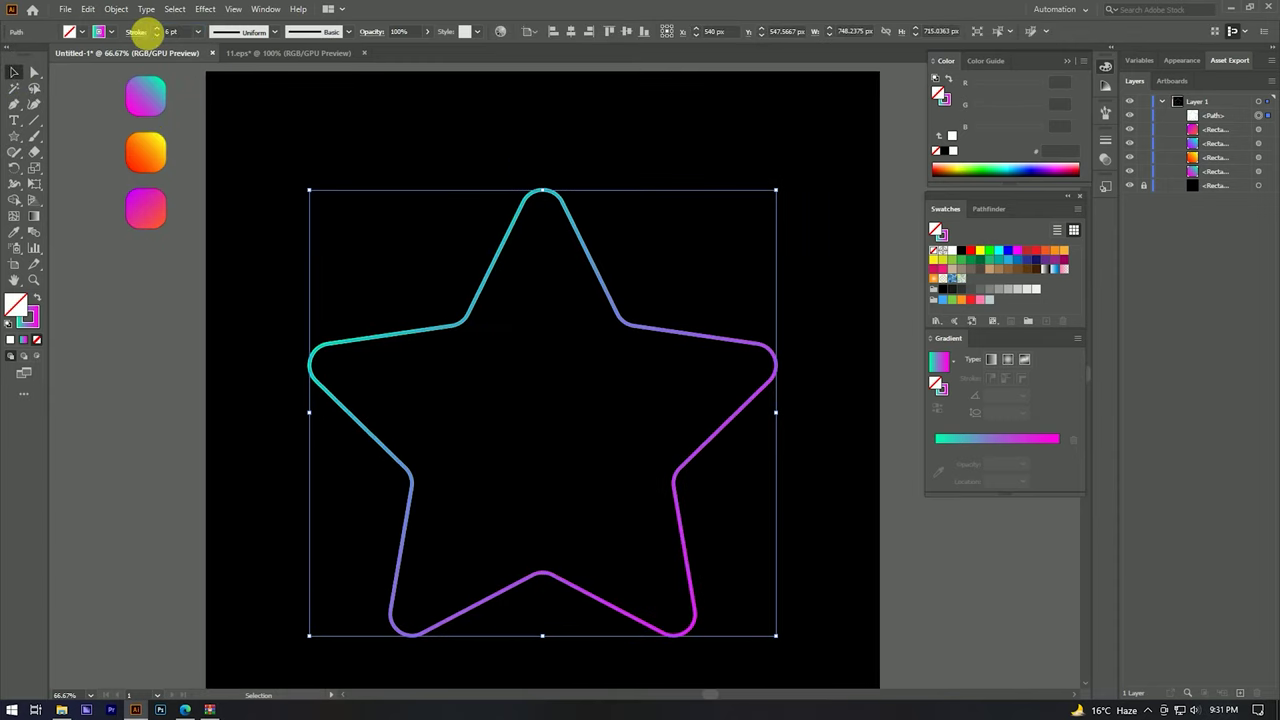
pyautogui.click(489, 171)
pyautogui.scroll(-2, 600, 155)
pyautogui.scroll(1, 560, 180)
pyautogui.click(484, 290)
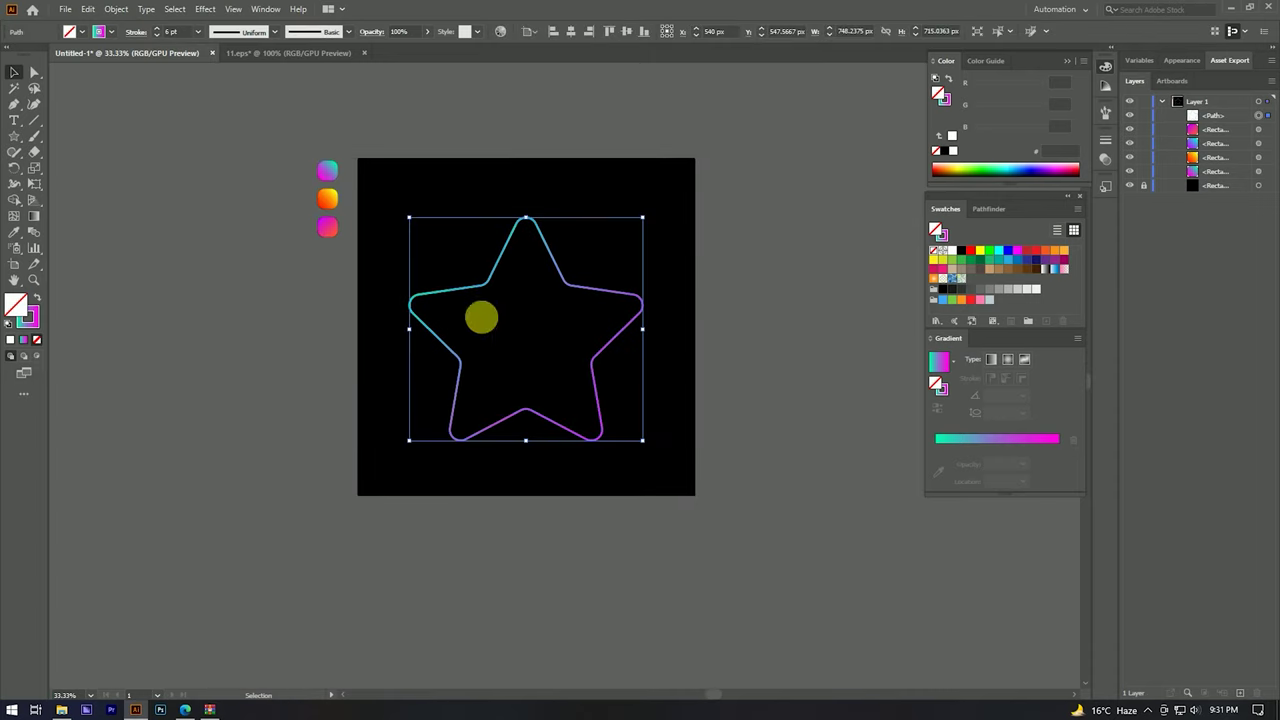
# Step: Make a slightly rotated copy of the star using Transform > Rotate with Copy
pyautogui.rightClick(545, 277)
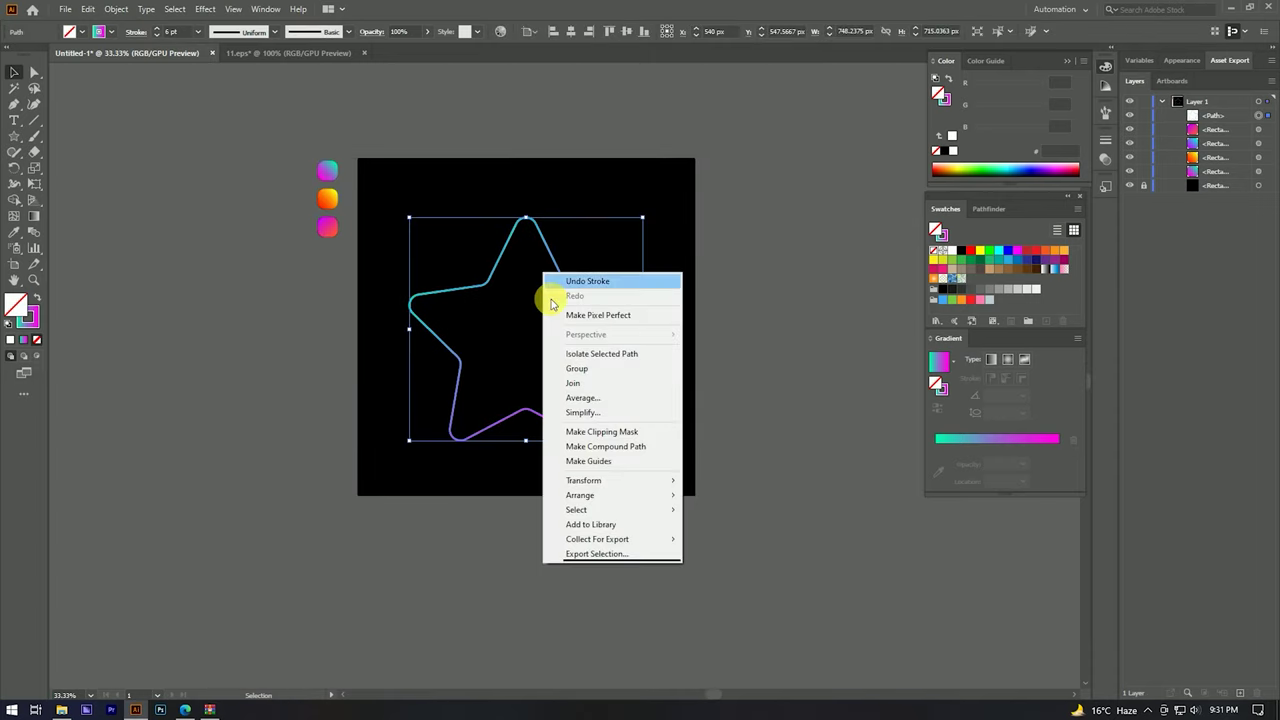
pyautogui.moveTo(584, 480)
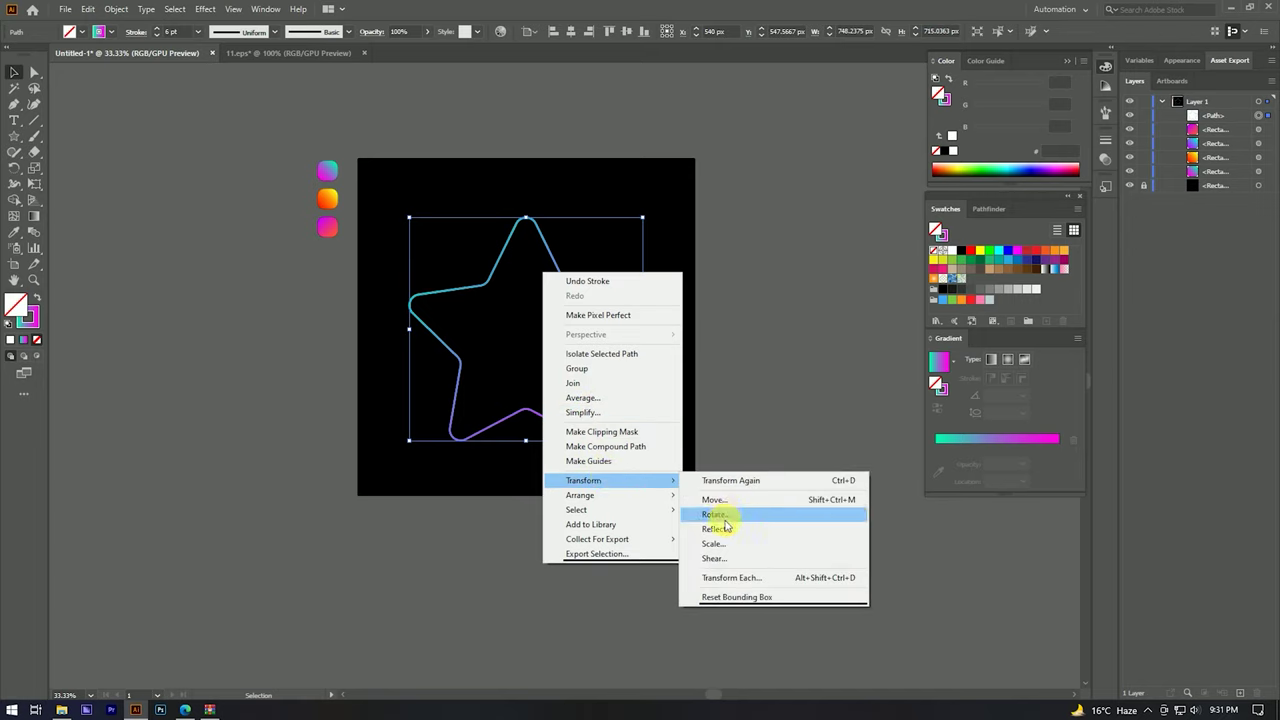
pyautogui.click(744, 521)
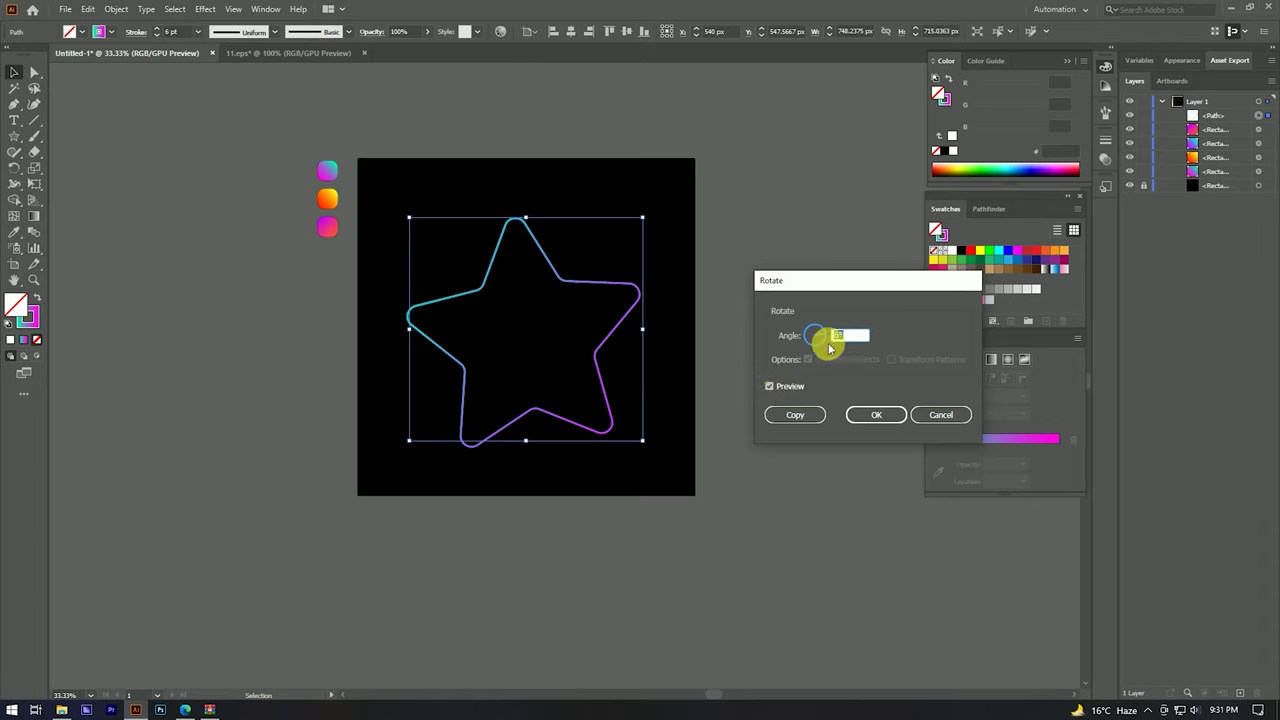
pyautogui.click(795, 414)
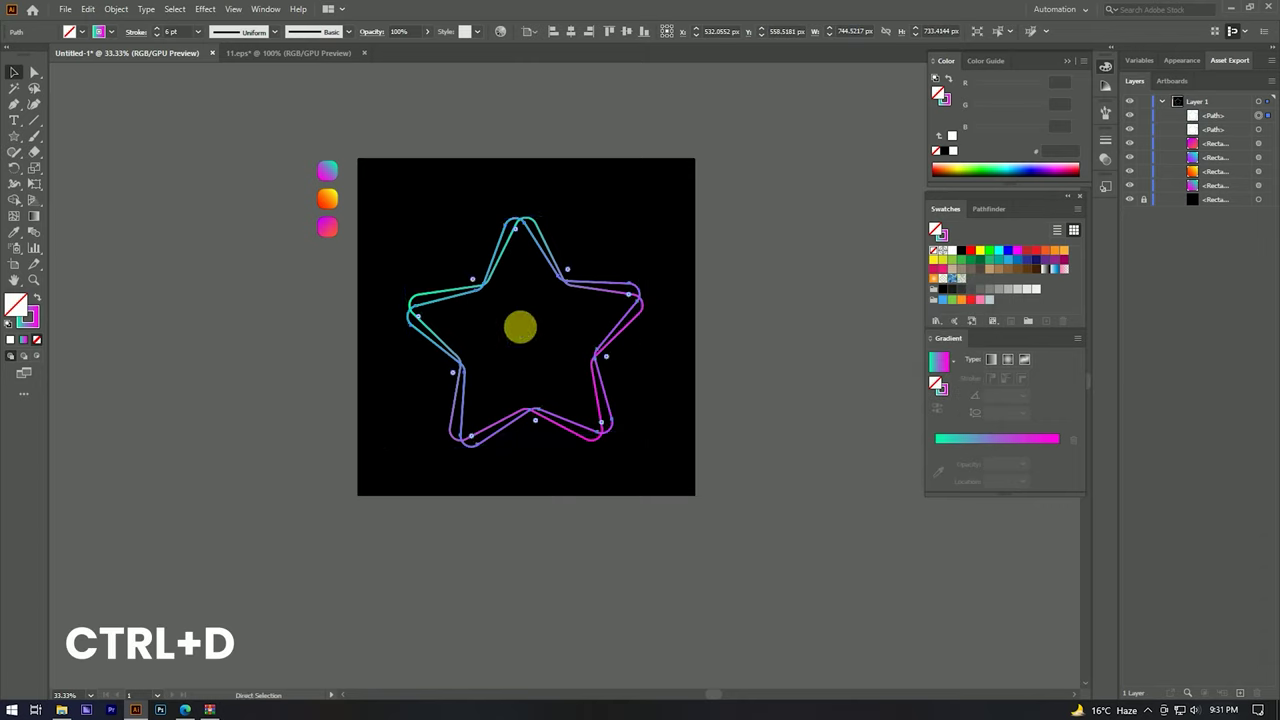
# Step: Repeat the rotated copy with Ctrl+D until the star copies close into a full ring
pyautogui.hotkey('ctrl', 'd')
pyautogui.hotkey('ctrl', 'd')
pyautogui.hotkey('ctrl', 'd')
pyautogui.hotkey('ctrl', 'd')
pyautogui.hotkey('ctrl', 'd')
pyautogui.hotkey('ctrl', 'd')
pyautogui.hotkey('ctrl', 'd')
pyautogui.hotkey('ctrl', 'd')
pyautogui.hotkey('ctrl', 'd')
pyautogui.hotkey('ctrl', 'd')
pyautogui.hotkey('ctrl', 'd')
pyautogui.hotkey('ctrl', 'd')
pyautogui.hotkey('ctrl', 'd')
pyautogui.hotkey('ctrl', 'd')
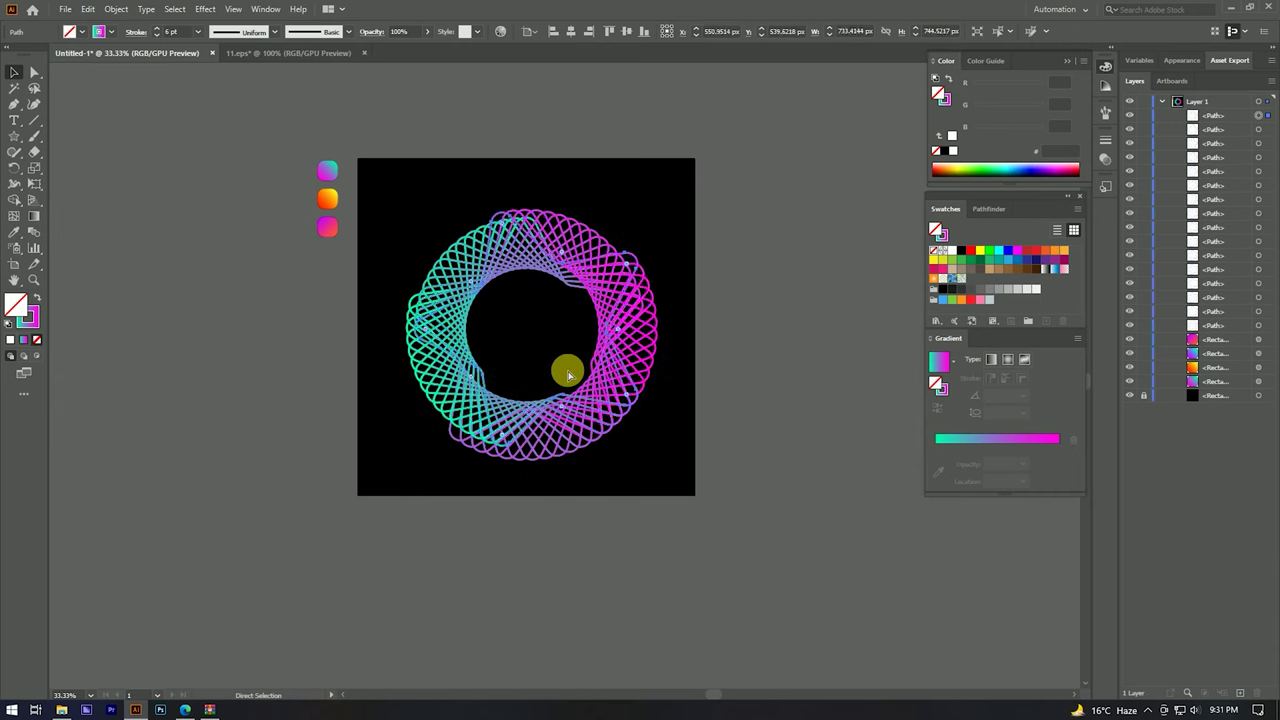
pyautogui.hotkey('ctrl', 'd')
pyautogui.hotkey('ctrl', 'd')
pyautogui.hotkey('ctrl', 'd')
pyautogui.hotkey('ctrl', 'd')
pyautogui.hotkey('ctrl', 'd')
pyautogui.hotkey('ctrl', 'd')
pyautogui.hotkey('ctrl', 'd')
pyautogui.hotkey('ctrl', 'd')
pyautogui.hotkey('ctrl', 'd')
pyautogui.hotkey('ctrl', 'd')
pyautogui.hotkey('ctrl', 'd')
pyautogui.hotkey('ctrl', 'd')
pyautogui.hotkey('ctrl', 'd')
pyautogui.hotkey('ctrl', 'd')
pyautogui.hotkey('ctrl', 'd')
pyautogui.hotkey('ctrl', 'd')
pyautogui.hotkey('ctrl', 'd')
pyautogui.hotkey('ctrl', 'd')
pyautogui.hotkey('ctrl', 'd')
pyautogui.hotkey('ctrl', 'd')
pyautogui.hotkey('ctrl', 'd')
pyautogui.hotkey('ctrl', 'd')
pyautogui.hotkey('ctrl', 'd')
pyautogui.hotkey('ctrl', 'd')
pyautogui.hotkey('ctrl', 'd')
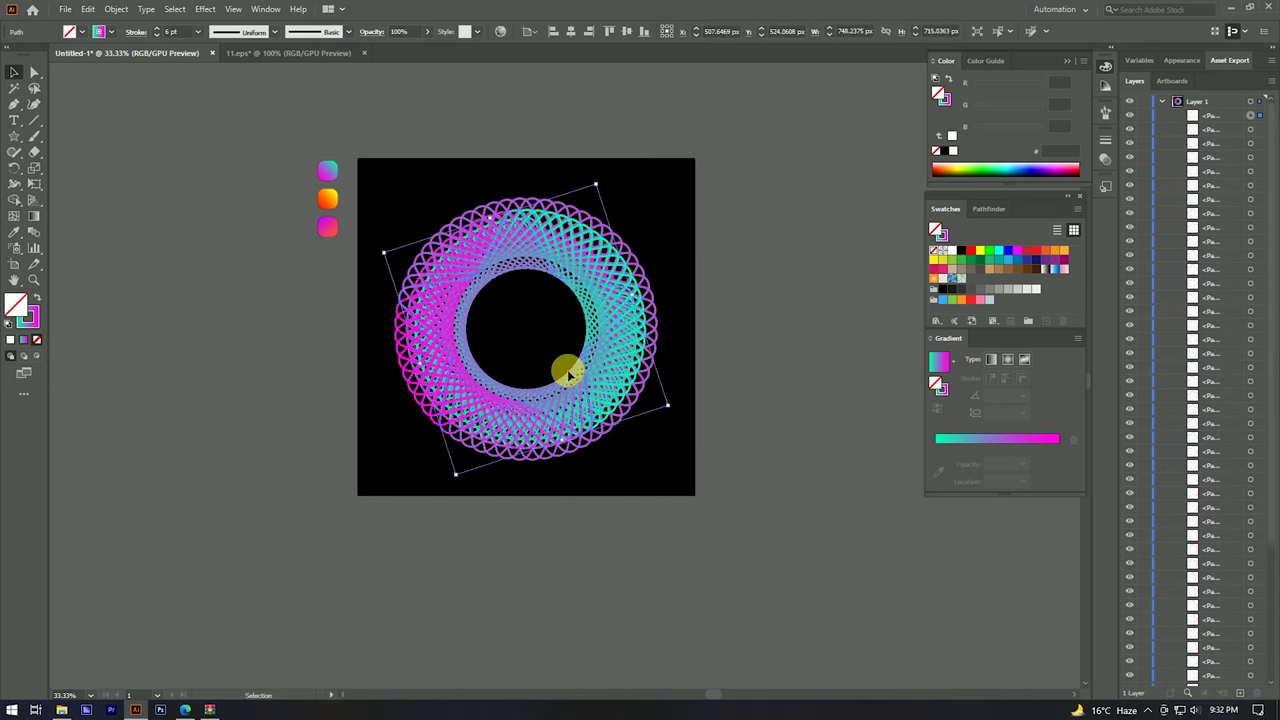
pyautogui.click(514, 128)
pyautogui.scroll(-2, 617, 282)
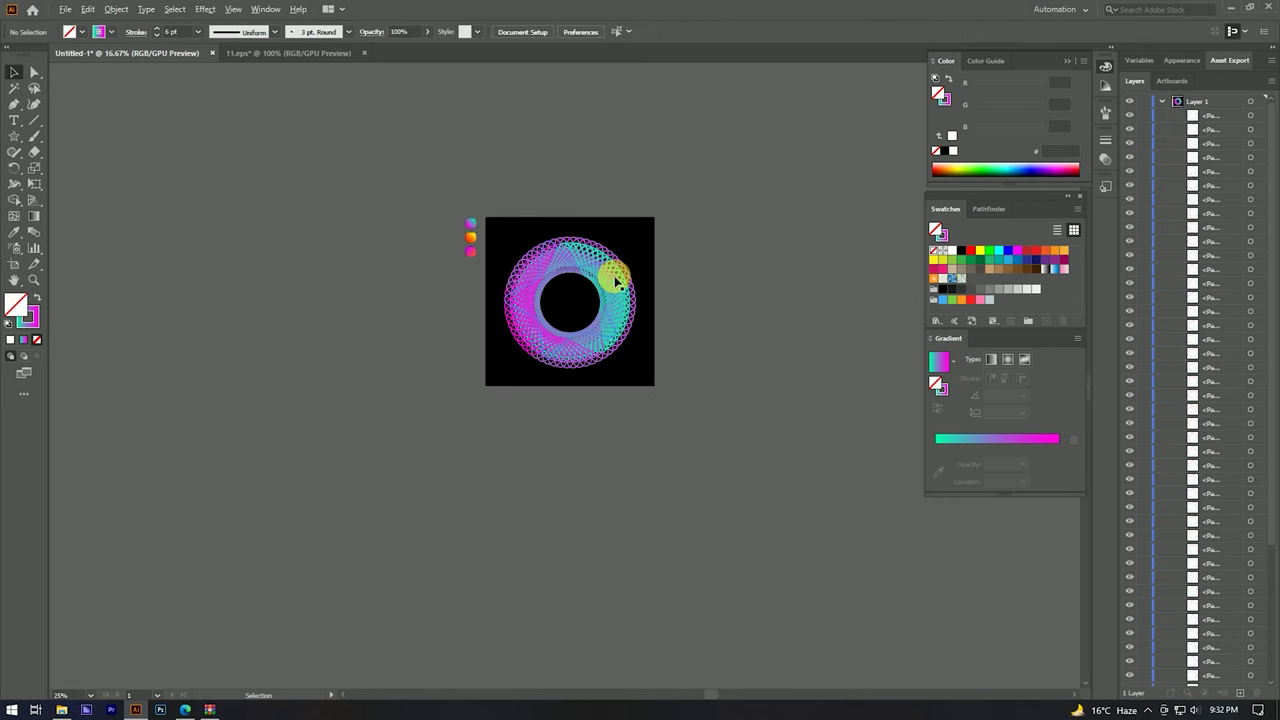
pyautogui.scroll(1, 655, 274)
pyautogui.scroll(-2, 730, 280)
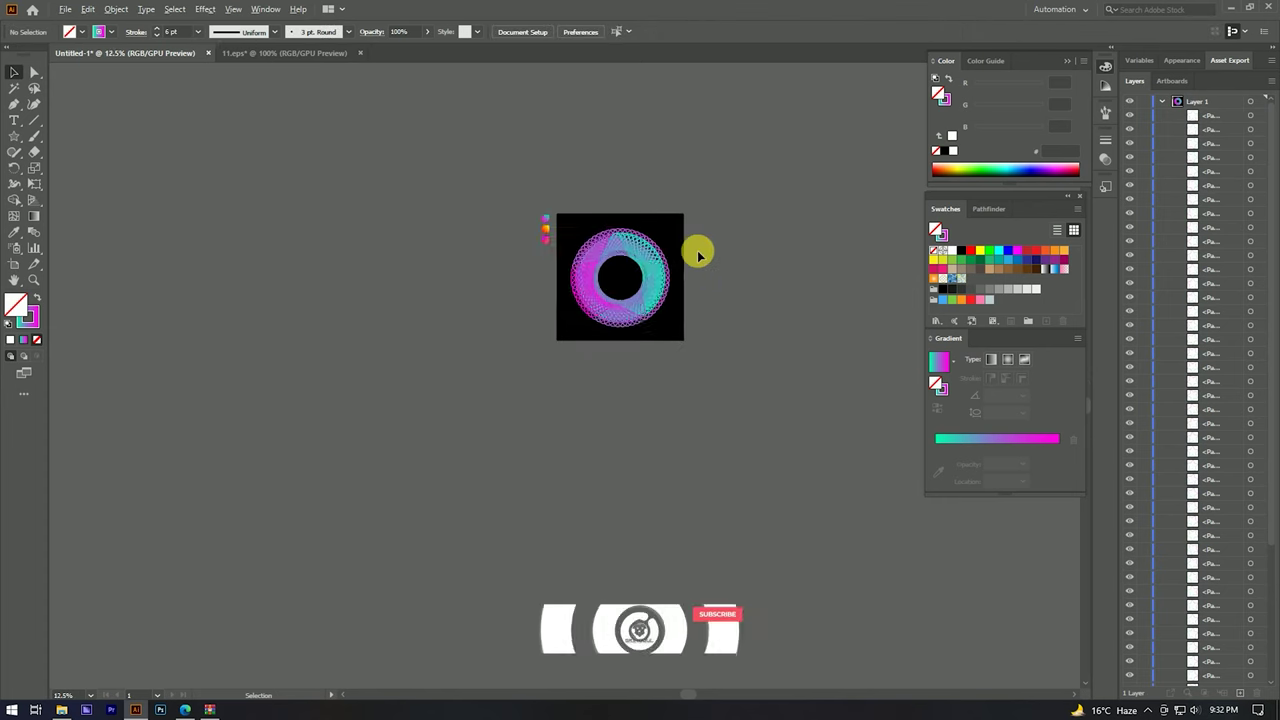
pyautogui.scroll(3, 697, 258)
pyautogui.hscroll(-2, 720, 265)
pyautogui.scroll(-2, 746, 251)
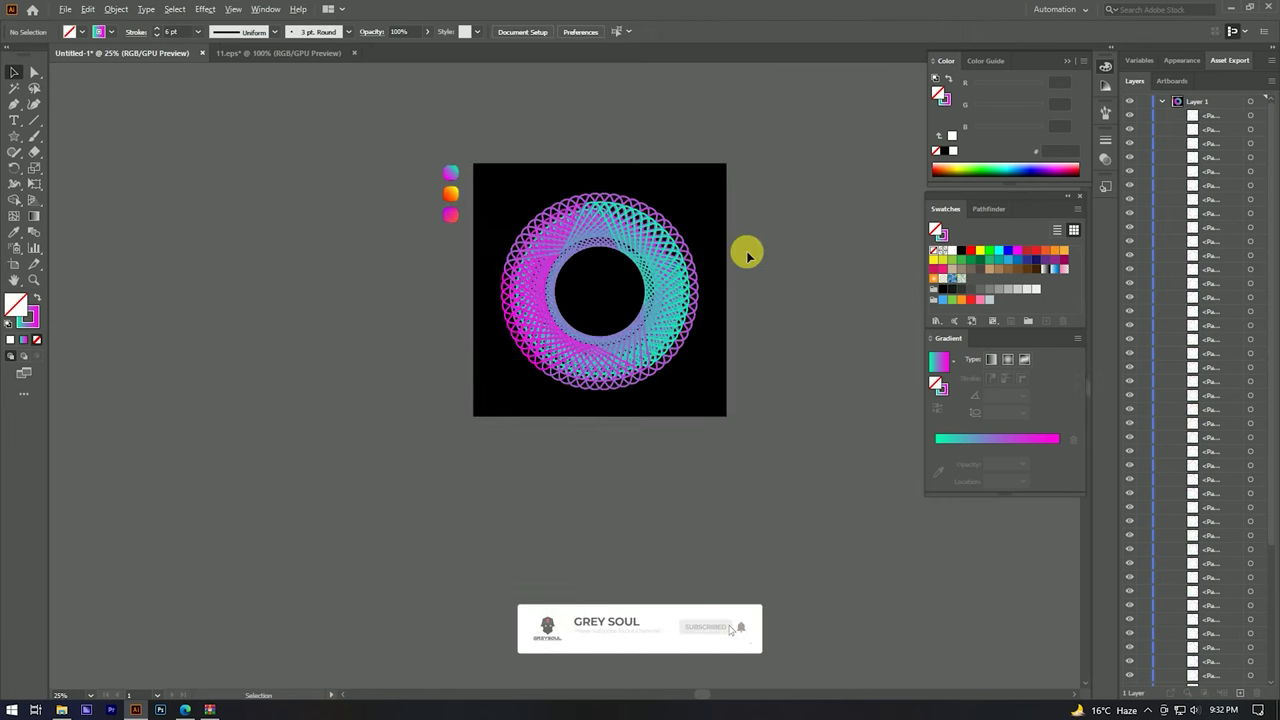
pyautogui.scroll(6, 600, 190)
pyautogui.scroll(-2, 576, 174)
pyautogui.scroll(-1, 566, 171)
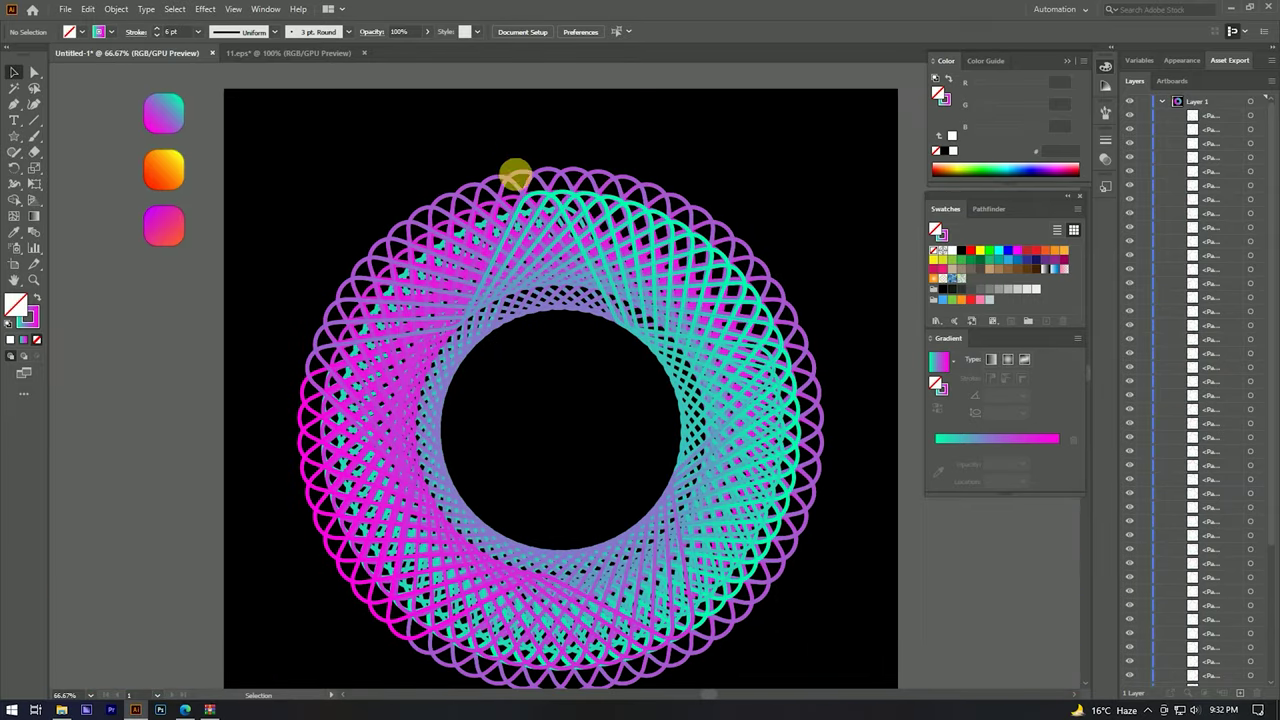
pyautogui.scroll(-2, 505, 335)
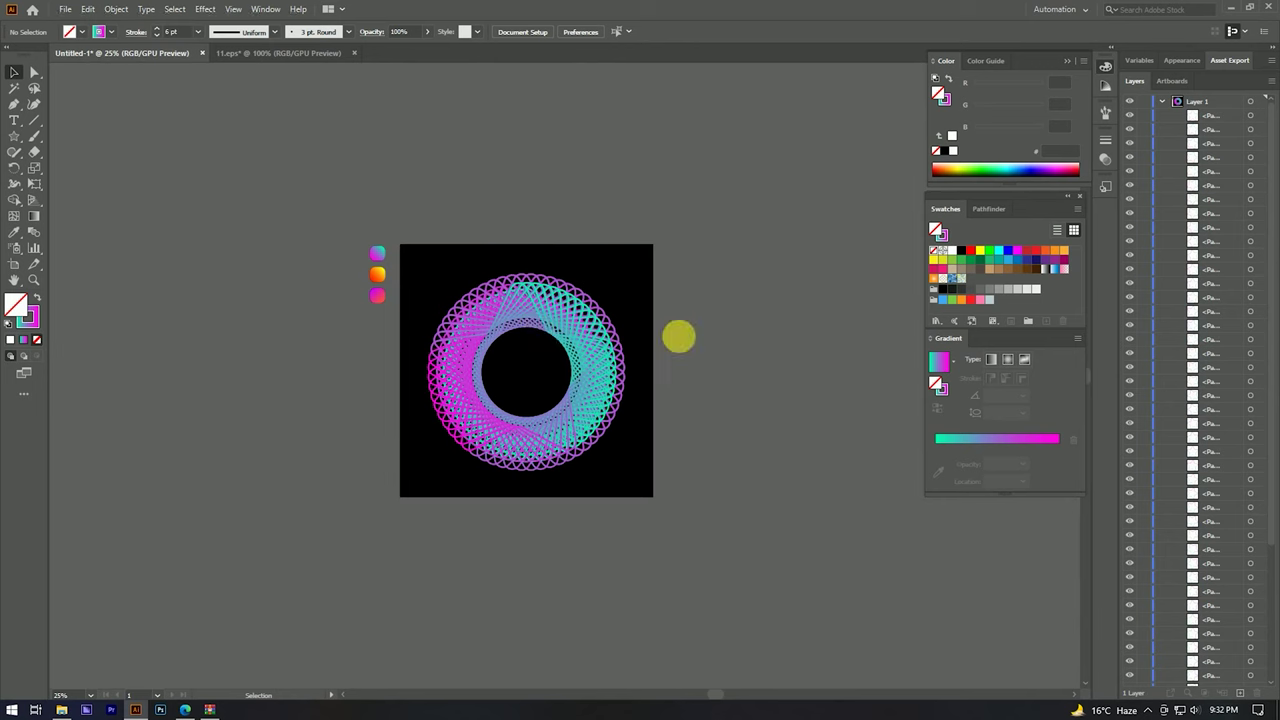
pyautogui.scroll(3, 648, 370)
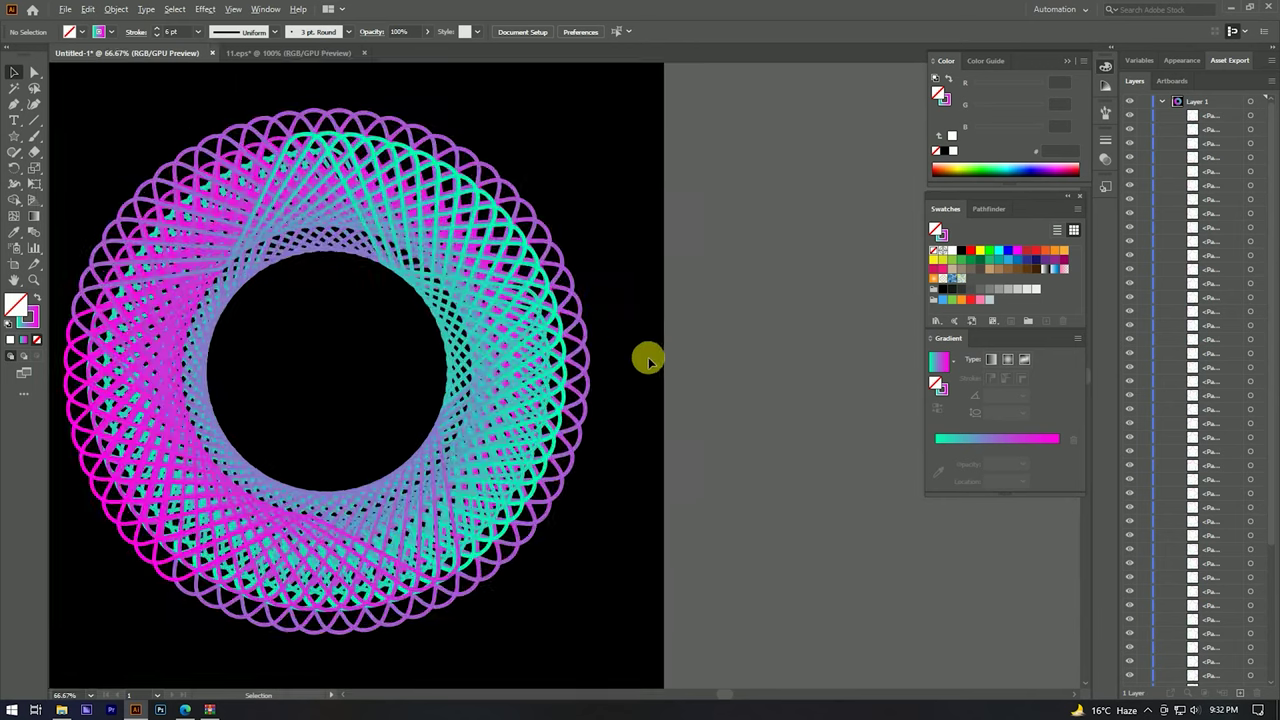
pyautogui.scroll(-3, 670, 360)
pyautogui.scroll(2, 665, 300)
pyautogui.scroll(-1, 658, 276)
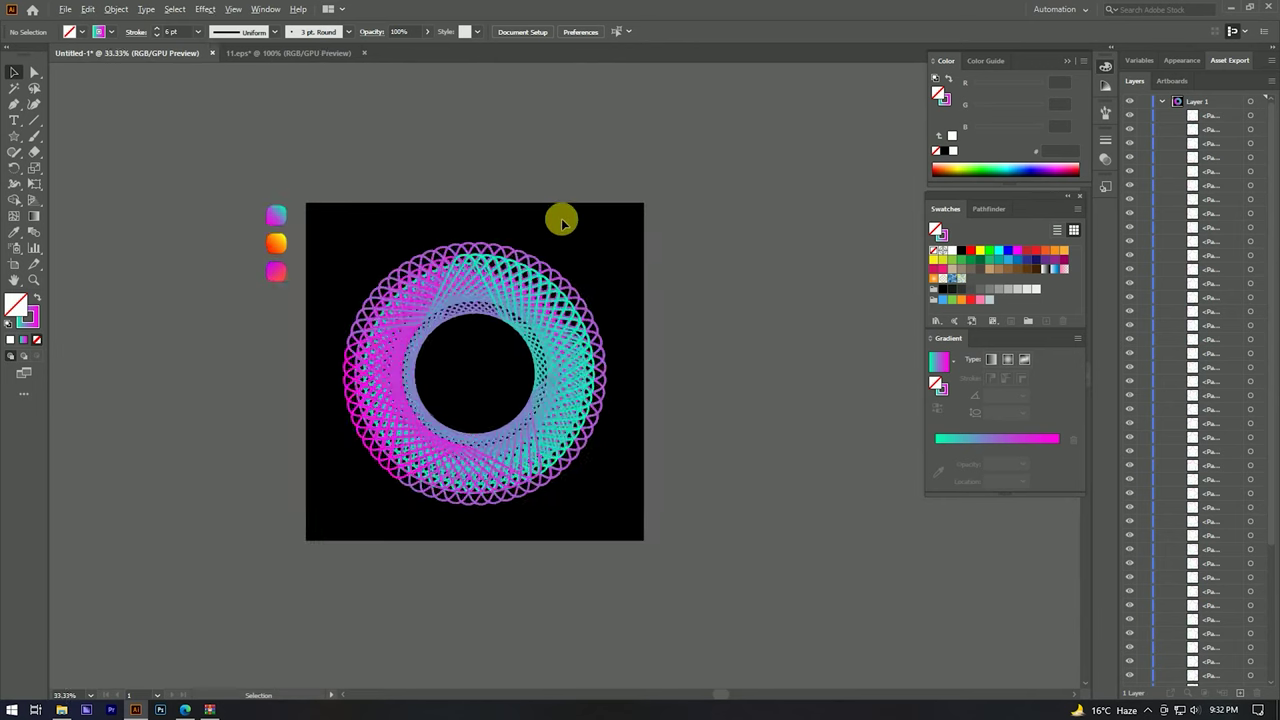
pyautogui.scroll(-1, 609, 236)
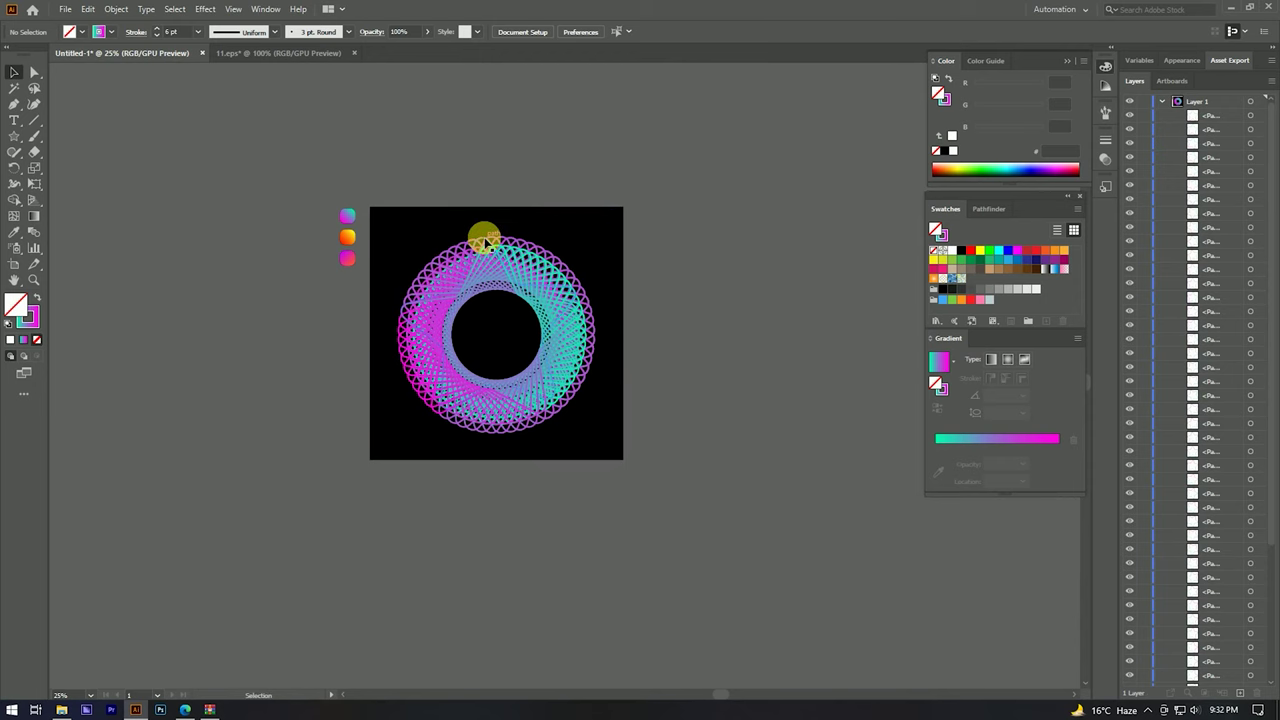
pyautogui.moveTo(474, 206); pyautogui.dragTo(508, 209)
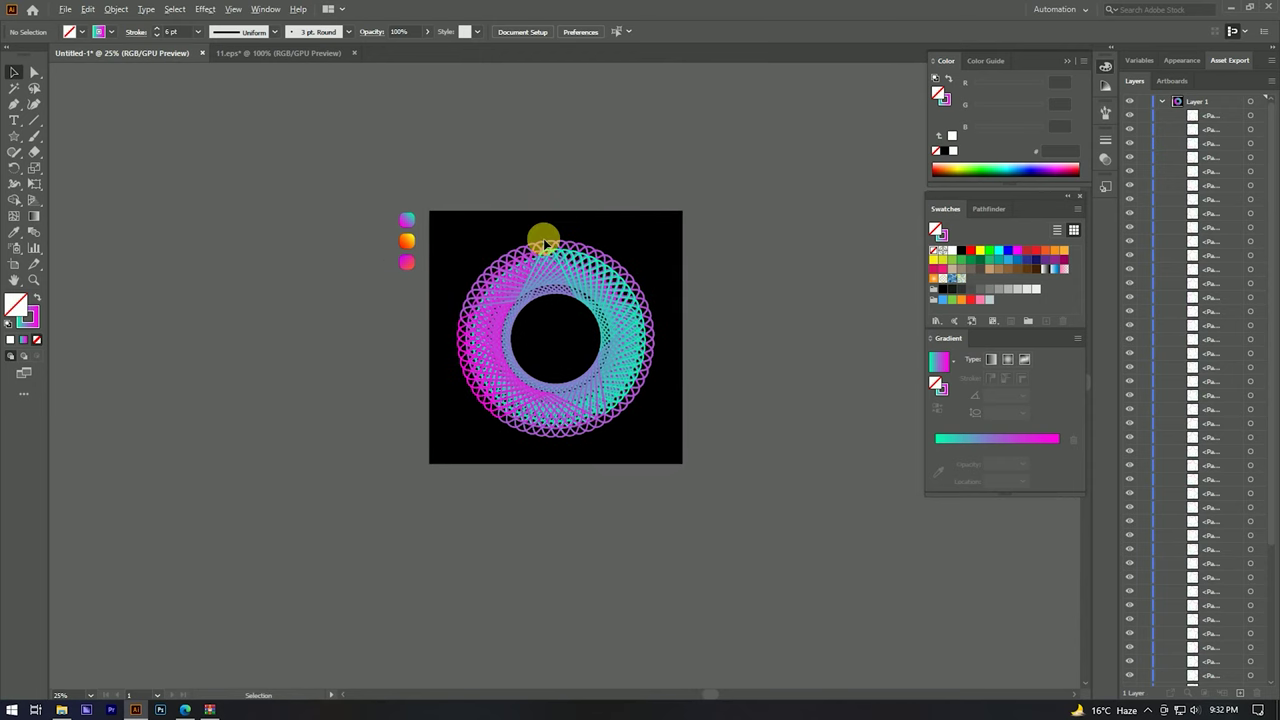
pyautogui.scroll(2, 543, 238)
pyautogui.scroll(1, 543, 237)
pyautogui.scroll(-3, 543, 237)
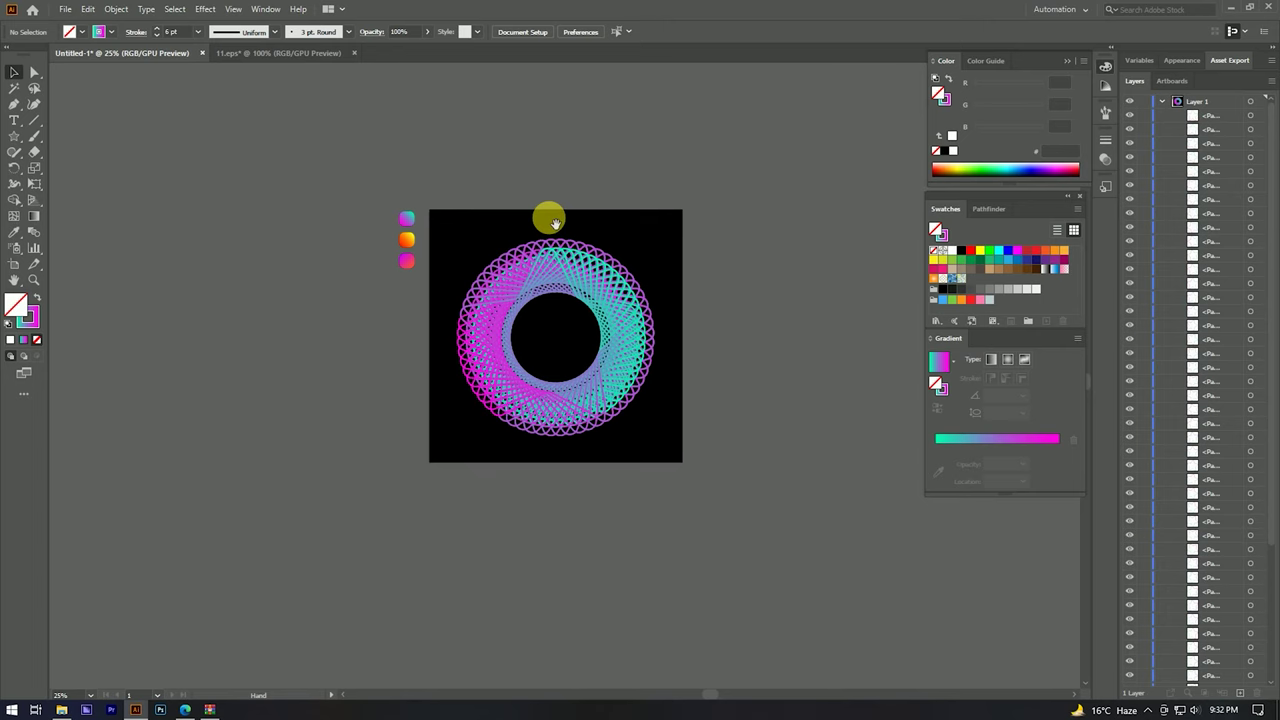
pyautogui.scroll(2, 571, 233)
pyautogui.scroll(-2, 680, 286)
pyautogui.moveTo(647, 212); pyautogui.dragTo(509, 403)
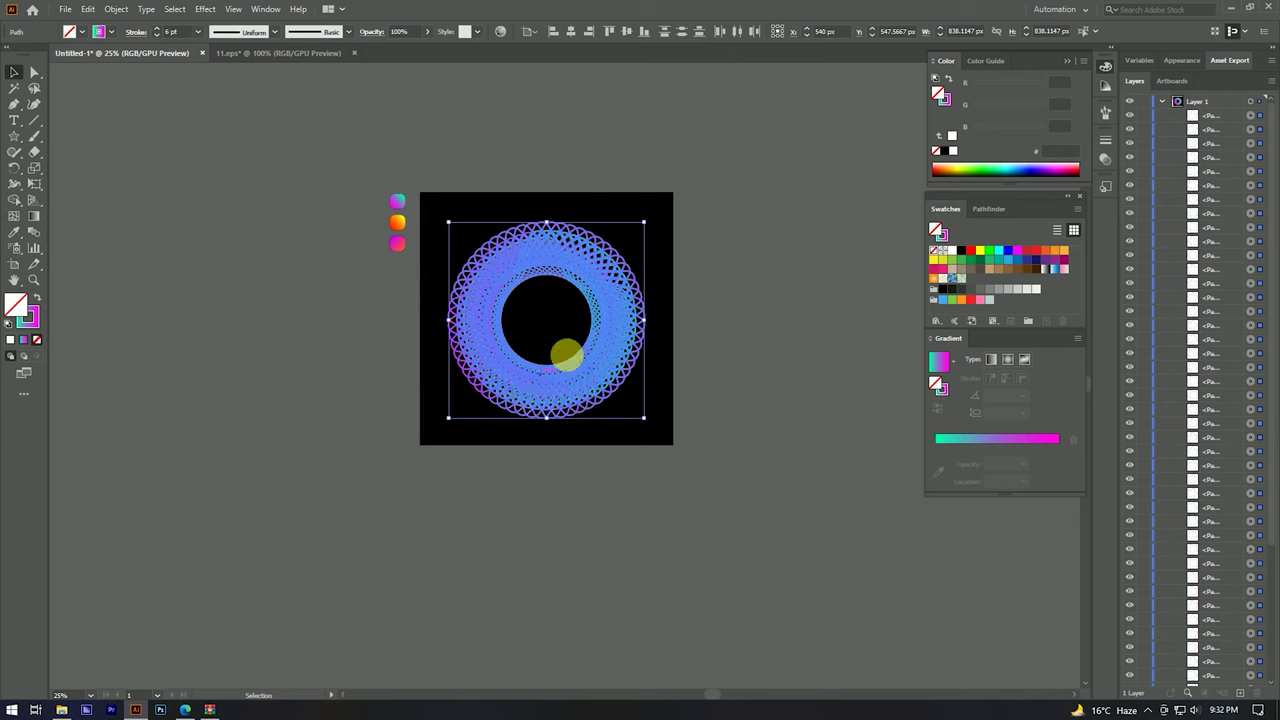
# Step: Drag the star spirograph off the artboard to the left, marquee-select it, and delete it
pyautogui.moveTo(588, 292); pyautogui.dragTo(294, 283)
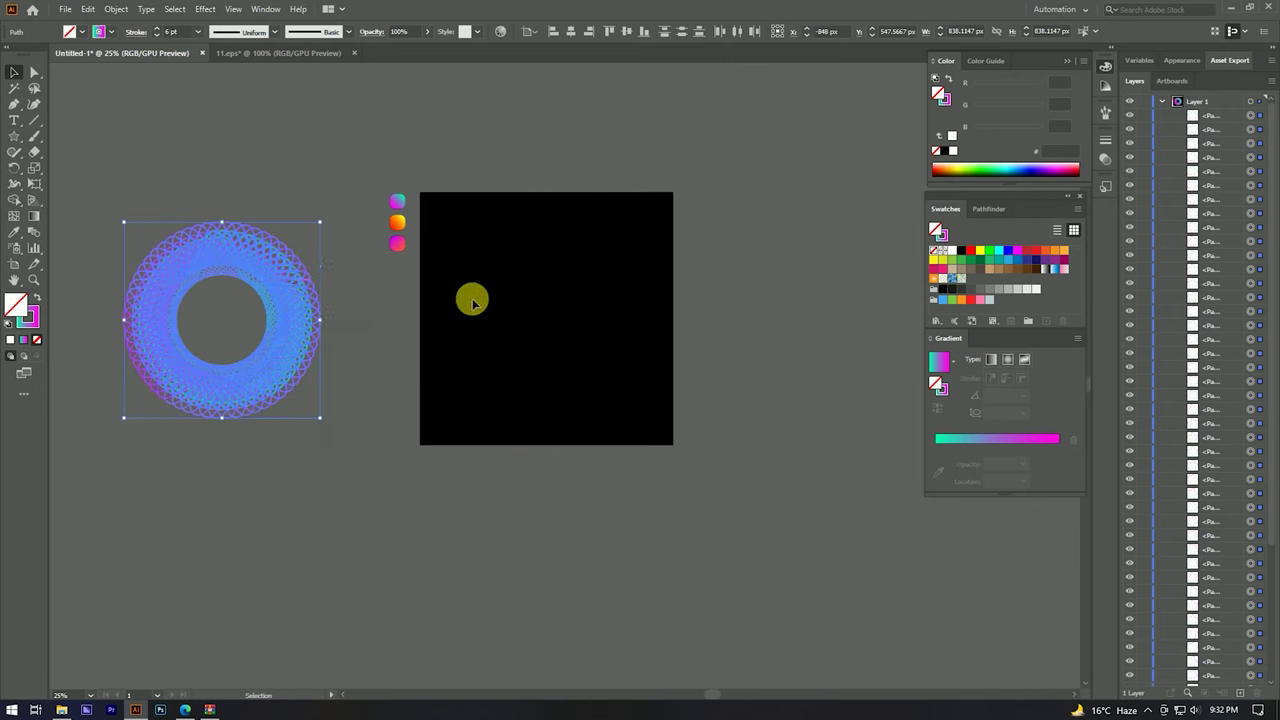
pyautogui.click(480, 292)
pyautogui.scroll(1, 546, 314)
pyautogui.hscroll(-1, 450, 300)
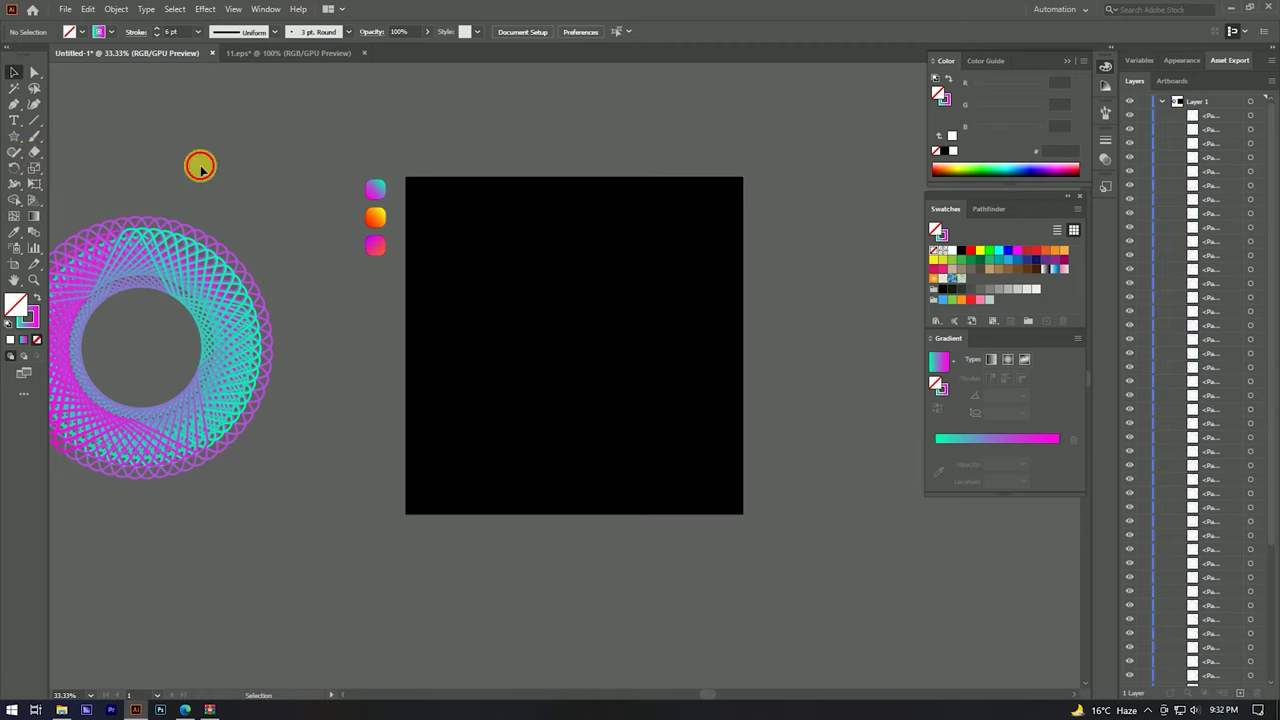
pyautogui.moveTo(63, 529); pyautogui.dragTo(229, 420)
pyautogui.press('Delete')
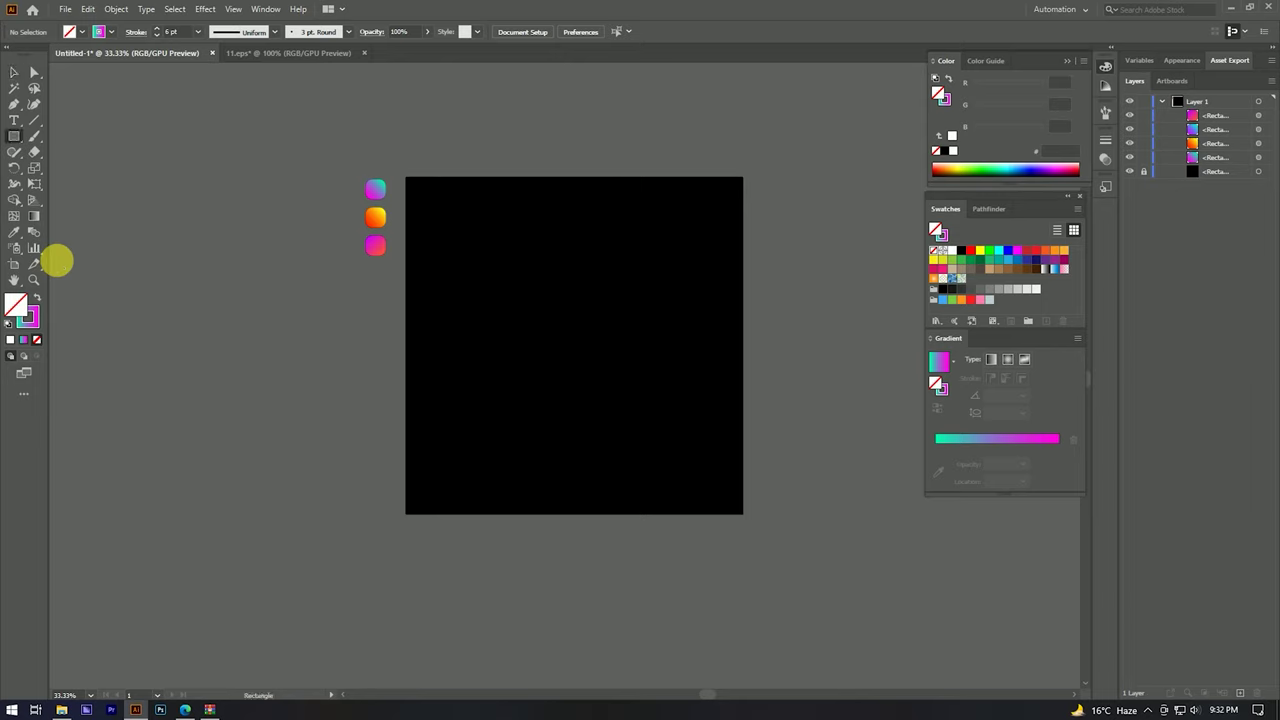
# Step: Draw a tall 186 × 698 px ellipse with the Ellipse tool and centre it horizontally
pyautogui.moveTo(13, 141)
pyautogui.mouseDown()
pyautogui.moveTo(42, 175)
pyautogui.moveTo(99, 172)
pyautogui.mouseUp()
pyautogui.moveTo(532, 252)
pyautogui.mouseDown()
pyautogui.moveTo(593, 445)
pyautogui.moveTo(588, 467)
pyautogui.mouseUp()
pyautogui.click(14, 72)
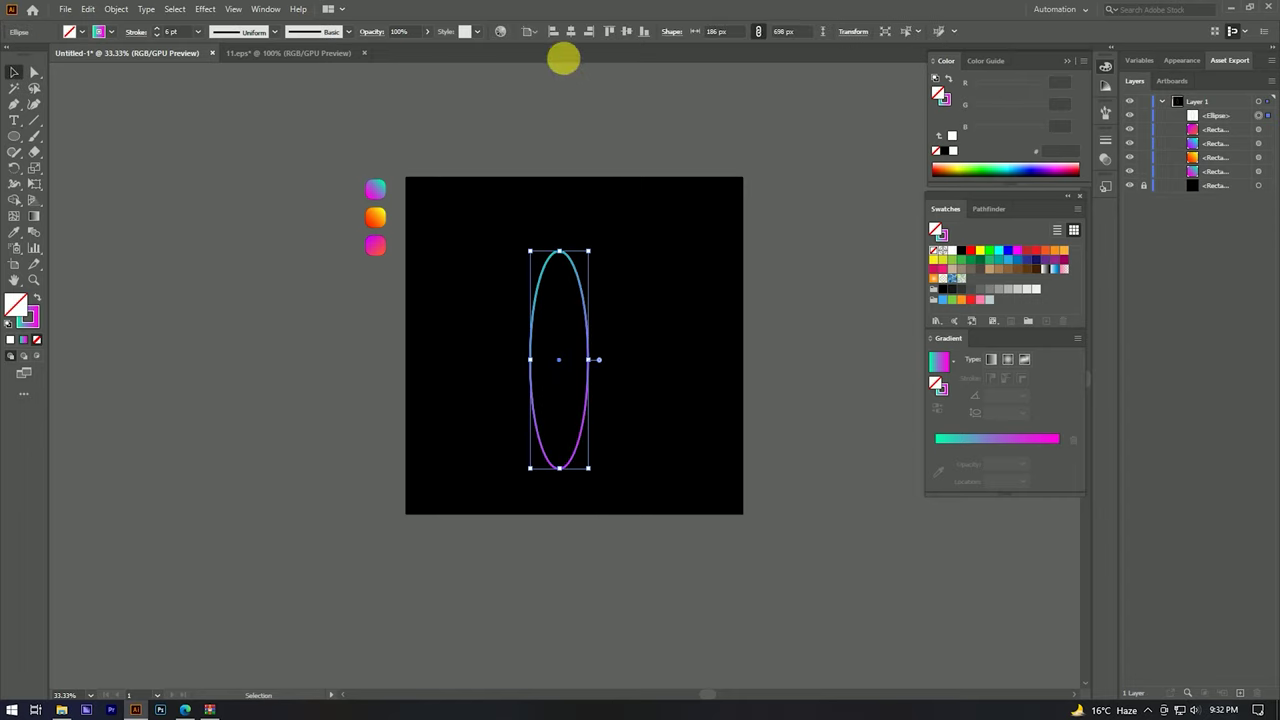
pyautogui.click(570, 31)
pyautogui.click(609, 271)
pyautogui.scroll(4, 620, 223)
pyautogui.scroll(-3, 620, 214)
pyautogui.scroll(1, 615, 200)
pyautogui.scroll(1, 590, 230)
pyautogui.scroll(-2, 597, 257)
pyautogui.moveTo(617, 214); pyautogui.dragTo(513, 345)
# Step: Give the ellipse the pink square's orange-to-magenta gradient at a 90° angle
pyautogui.press('i')
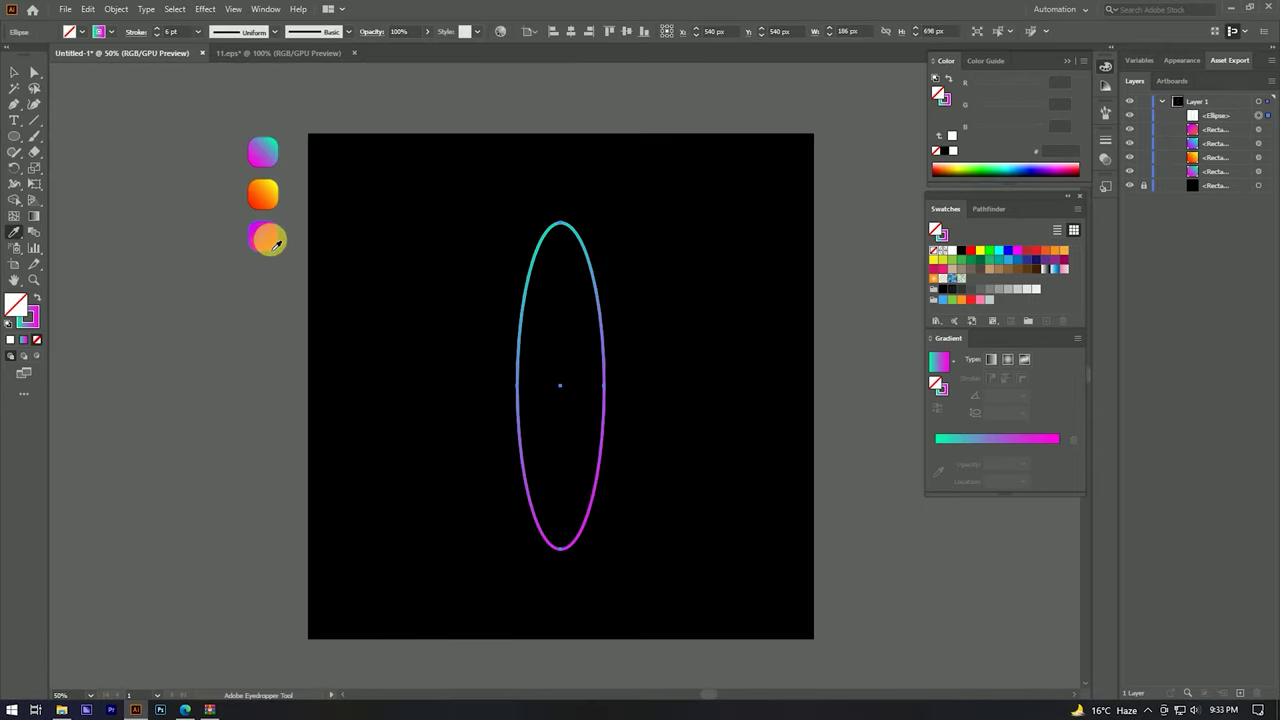
pyautogui.click(265, 237)
pyautogui.press('v')
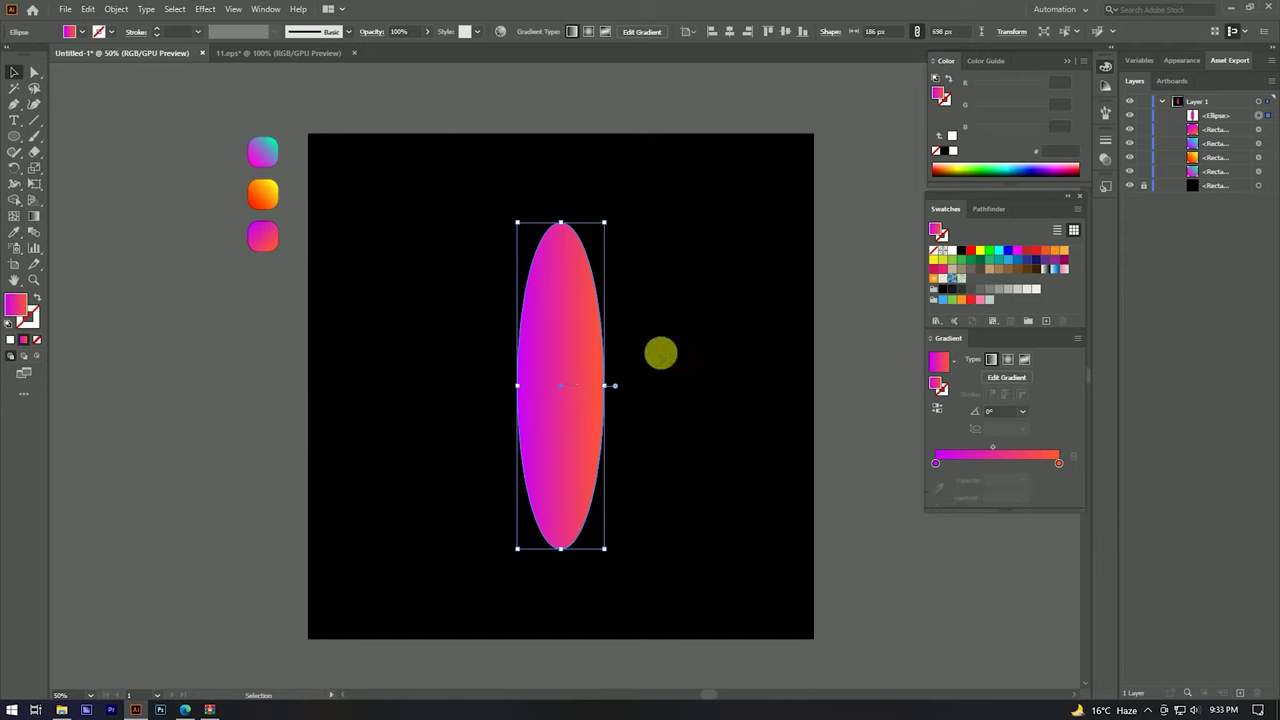
pyautogui.click(996, 413)
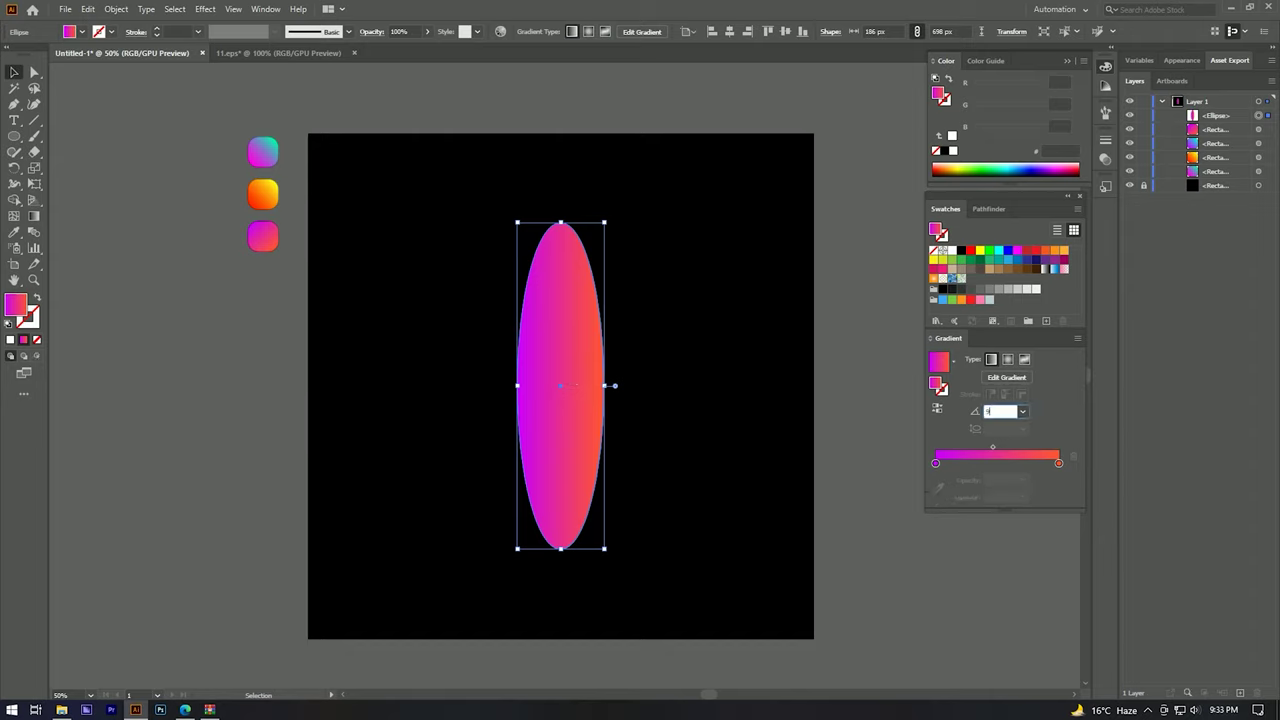
pyautogui.write('90')
pyautogui.click(962, 417)
pyautogui.click(531, 337)
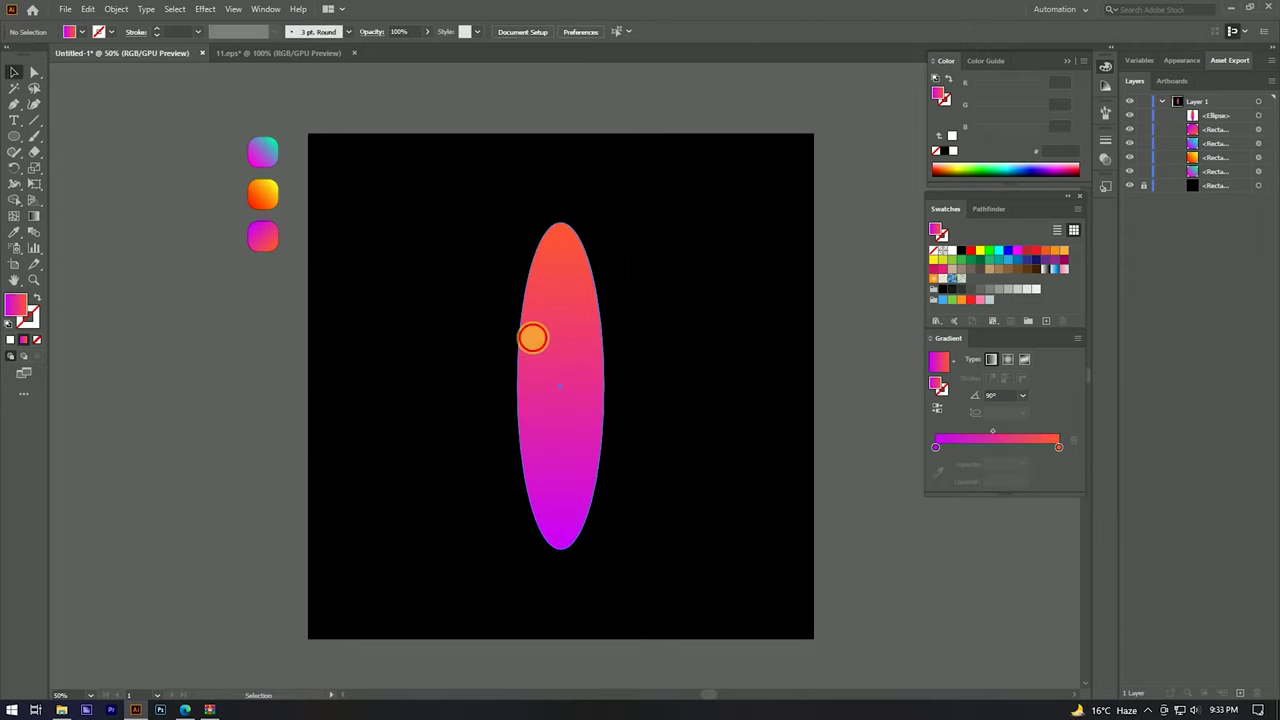
# Step: Move the gradient from fill to stroke and set the ellipse's stroke weight to 5 pt
pyautogui.click(37, 297)
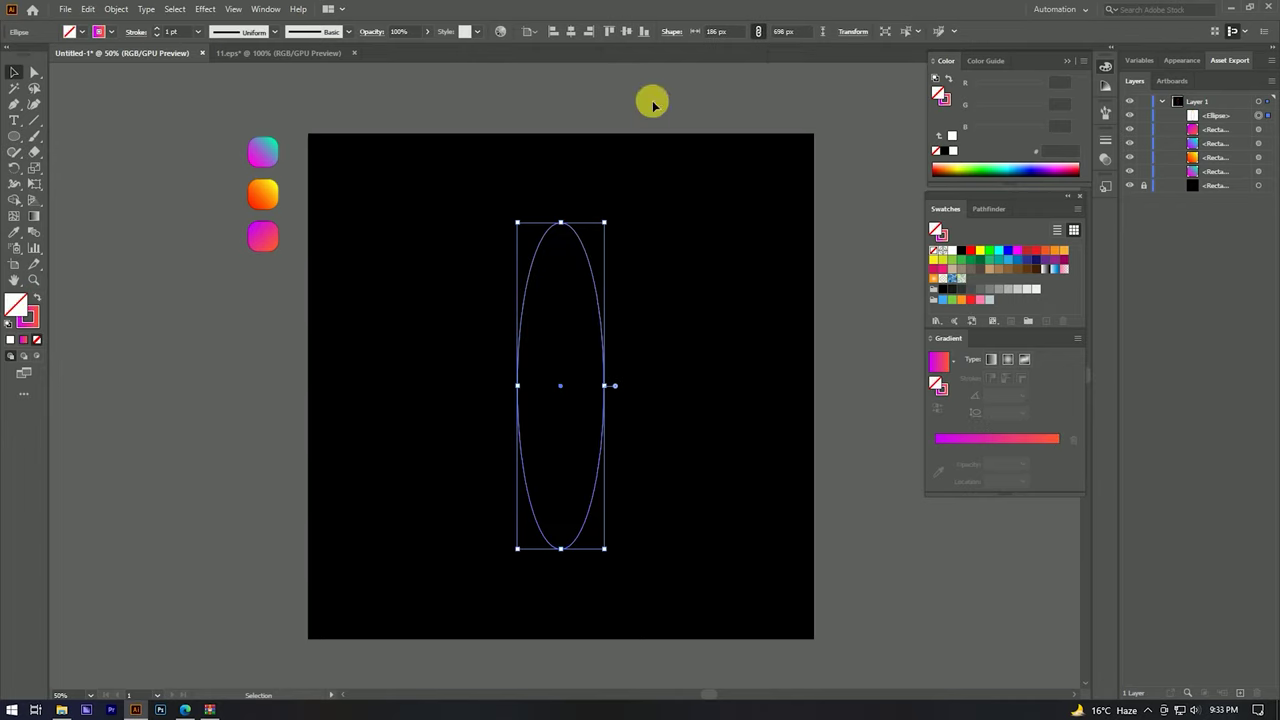
pyautogui.click(183, 33)
pyautogui.write('5')
pyautogui.press('Return')
pyautogui.click(715, 258)
pyautogui.scroll(2, 617, 303)
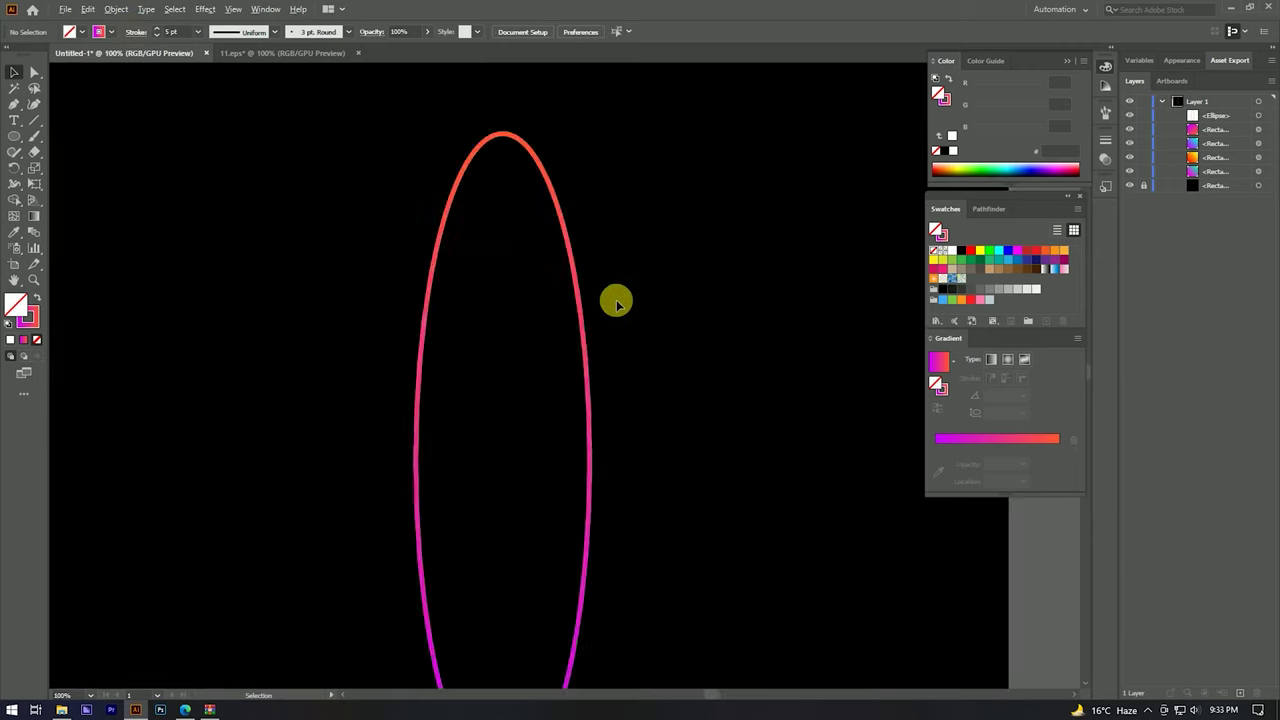
pyautogui.scroll(-2, 617, 303)
pyautogui.hscroll(-1, 634, 337)
pyautogui.scroll(1, 643, 307)
pyautogui.scroll(1, 643, 303)
pyautogui.scroll(-2, 636, 280)
pyautogui.scroll(1, 656, 262)
pyautogui.scroll(1, 654, 260)
pyautogui.scroll(-2, 653, 259)
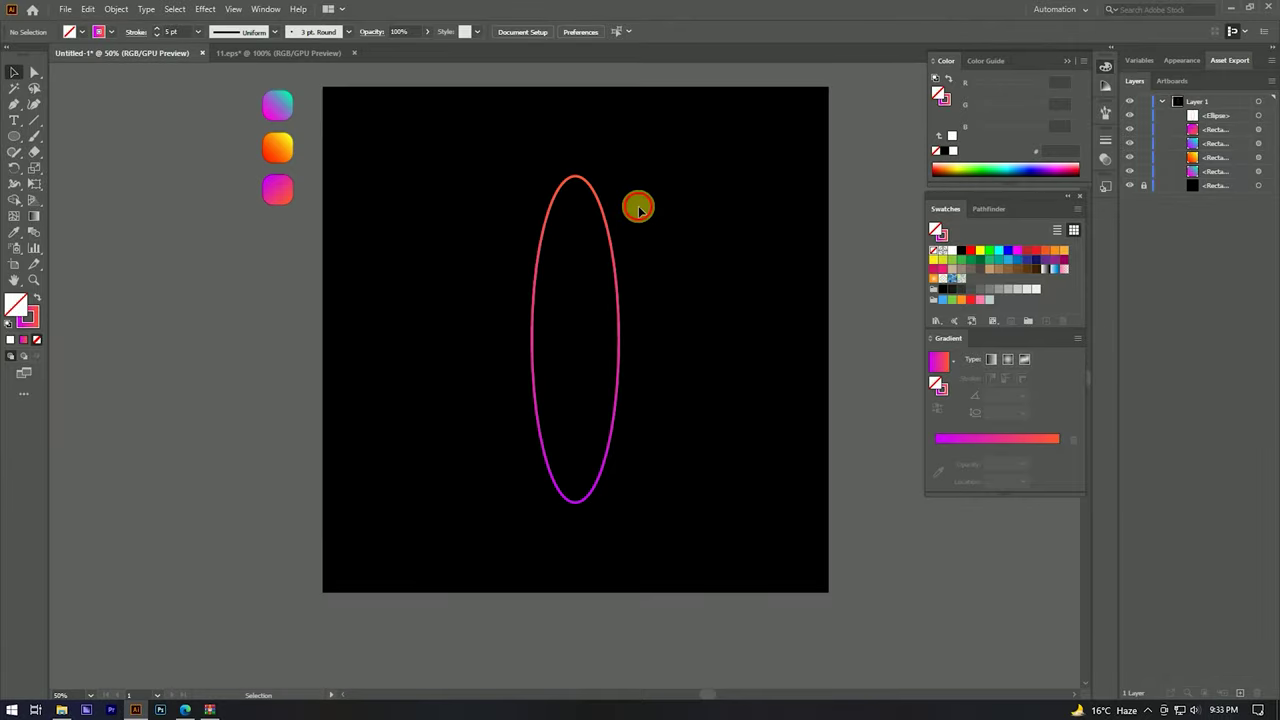
# Step: Rotate-copy the ellipse by a small angle, then repeat with Ctrl+D until copies fan around its centre
pyautogui.moveTo(637, 206); pyautogui.dragTo(450, 334)
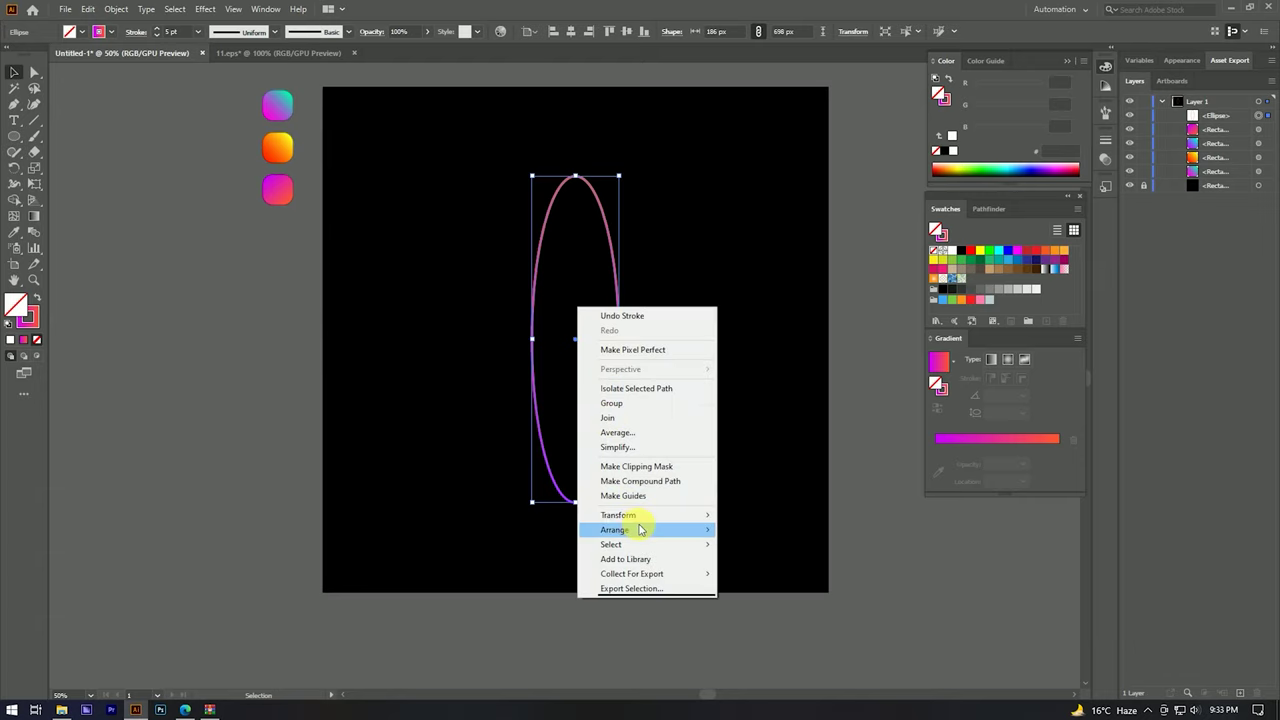
pyautogui.moveTo(618, 515)
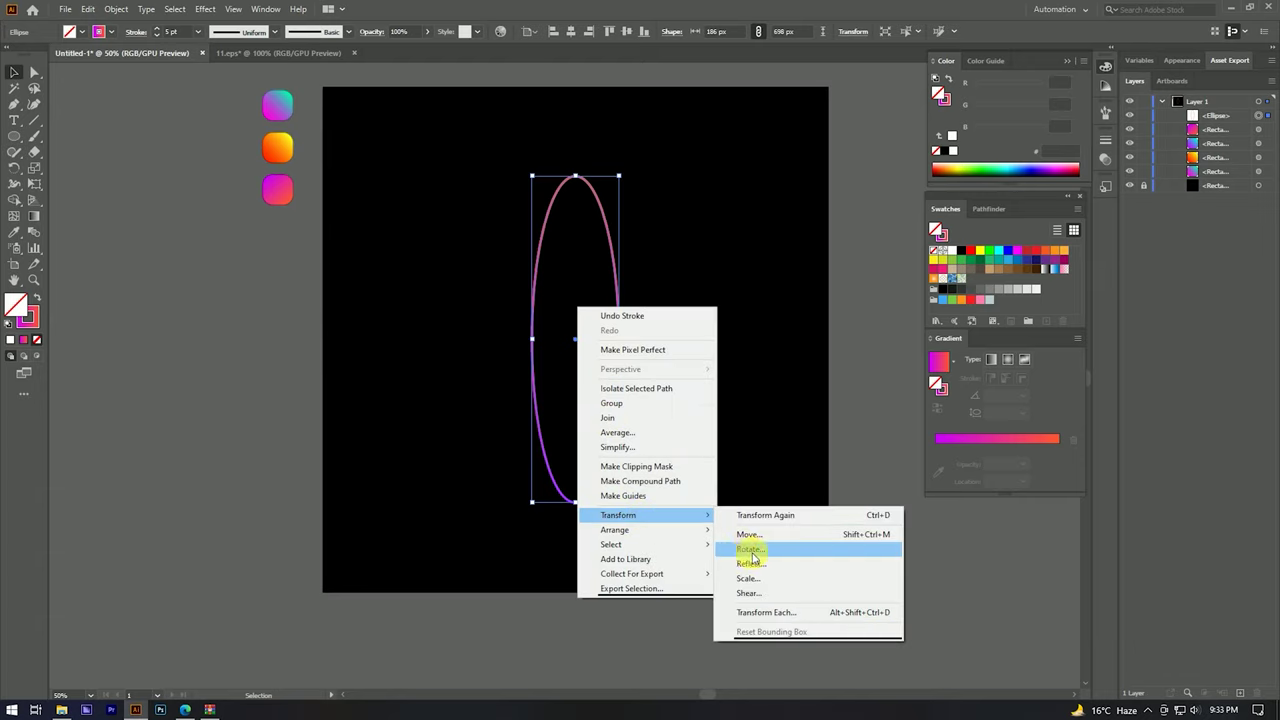
pyautogui.click(750, 549)
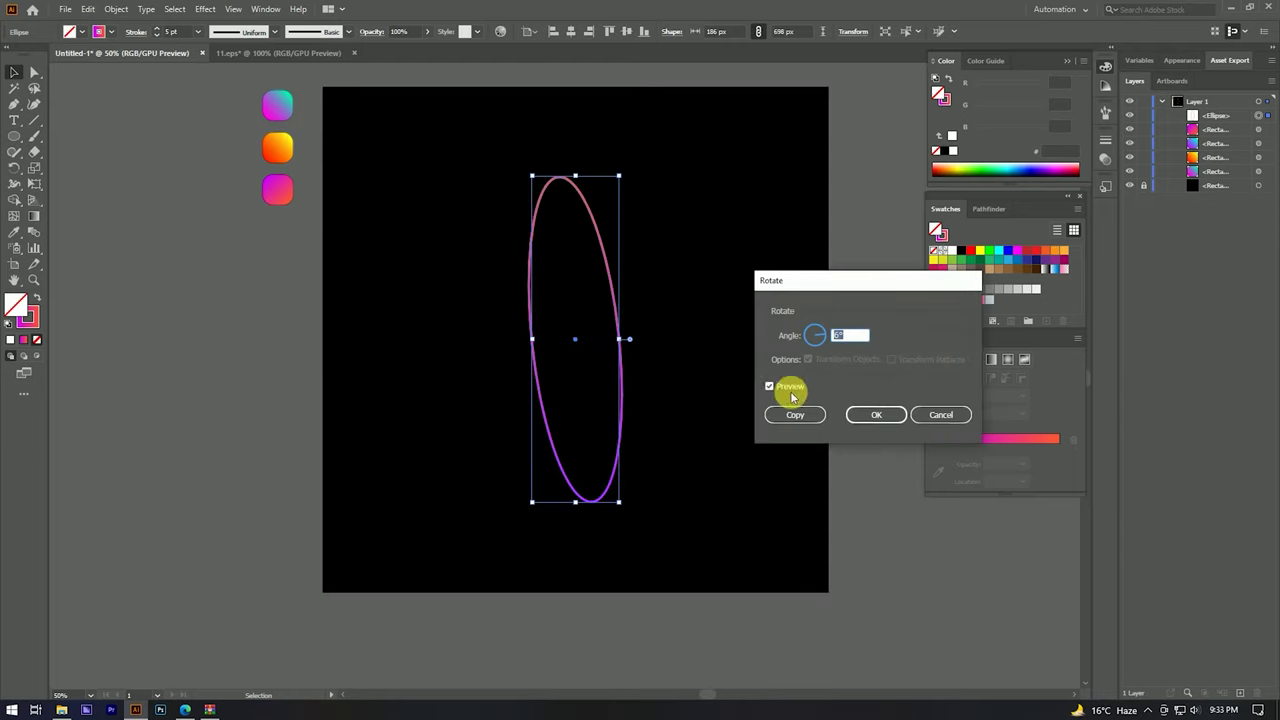
pyautogui.scroll(-2, 845, 337)
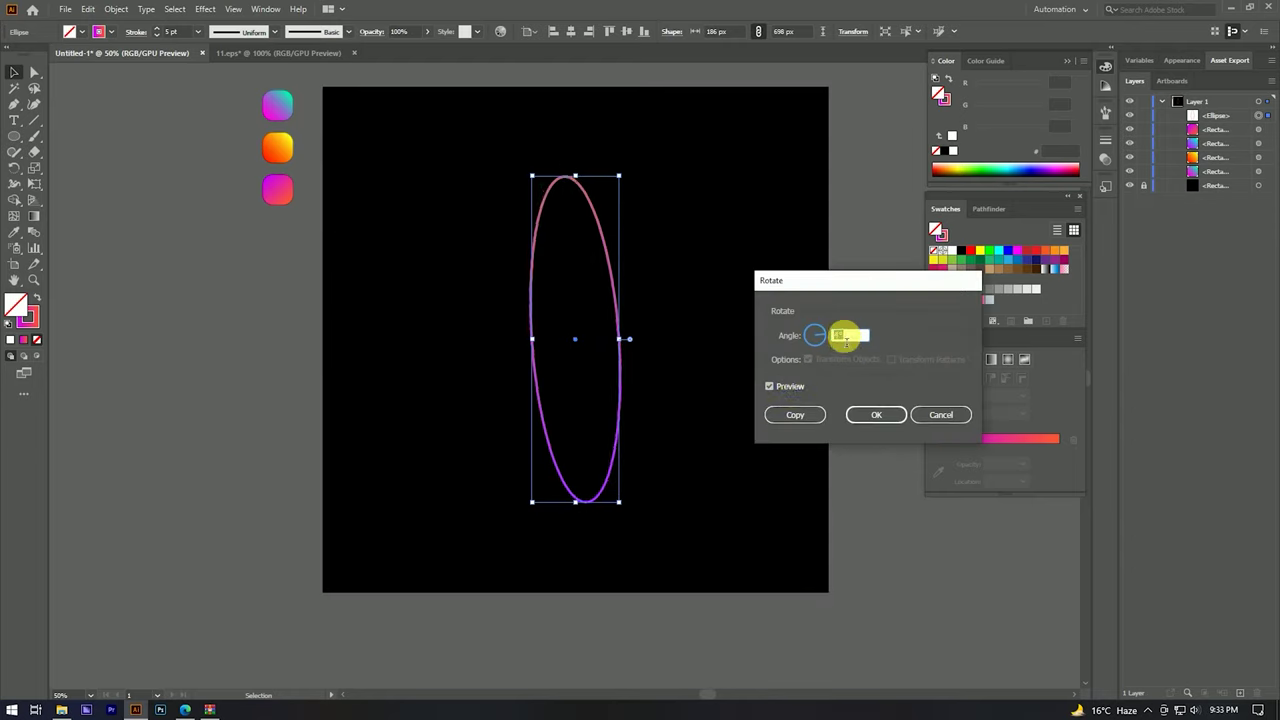
pyautogui.click(777, 416)
pyautogui.hotkey('ctrl', 'd')
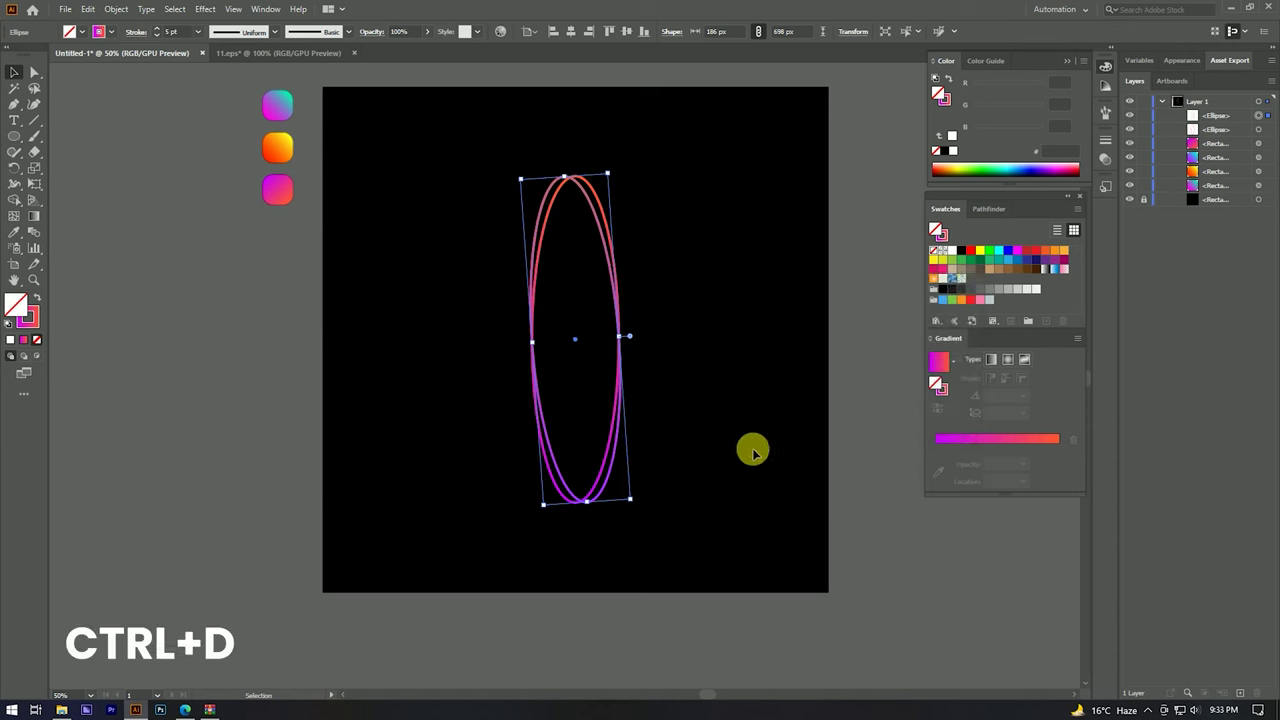
pyautogui.hotkey('ctrl', 'd')
pyautogui.hotkey('ctrl', 'd')
pyautogui.hotkey('ctrl', 'd')
pyautogui.hotkey('ctrl', 'd')
pyautogui.hotkey('ctrl', 'd')
pyautogui.hotkey('ctrl', 'd')
pyautogui.hotkey('ctrl', 'd')
pyautogui.hotkey('ctrl', 'd')
pyautogui.hotkey('ctrl', 'd')
pyautogui.hotkey('ctrl', 'd')
pyautogui.hotkey('ctrl', 'd')
pyautogui.hotkey('ctrl', 'd')
pyautogui.hotkey('ctrl', 'd')
pyautogui.hotkey('ctrl', 'd')
pyautogui.hotkey('ctrl', 'd')
pyautogui.hotkey('ctrl', 'd')
pyautogui.hotkey('ctrl', 'd')
pyautogui.hotkey('ctrl', 'd')
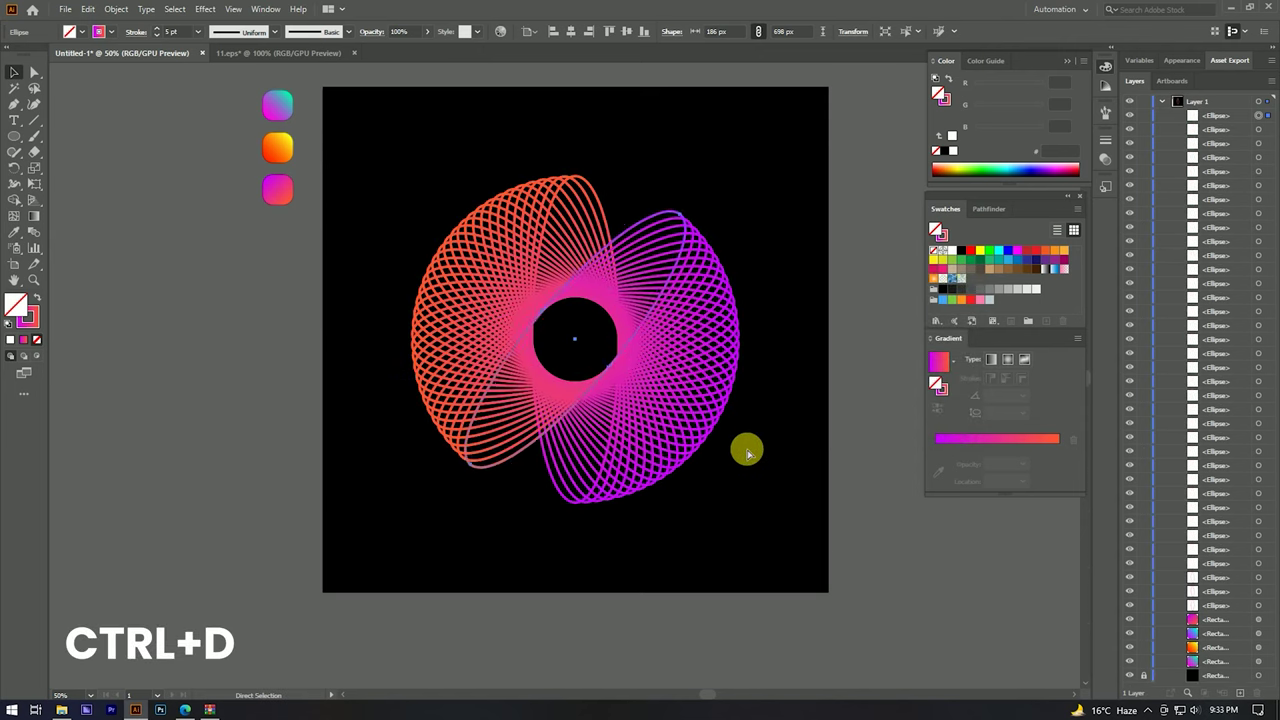
pyautogui.hotkey('ctrl', 'd')
pyautogui.hotkey('ctrl', 'd')
pyautogui.hotkey('ctrl', 'd')
pyautogui.hotkey('ctrl', 'd')
pyautogui.hotkey('ctrl', 'd')
pyautogui.hotkey('ctrl', 'd')
pyautogui.hotkey('ctrl', 'd')
pyautogui.hotkey('ctrl', 'd')
pyautogui.hotkey('ctrl', 'd')
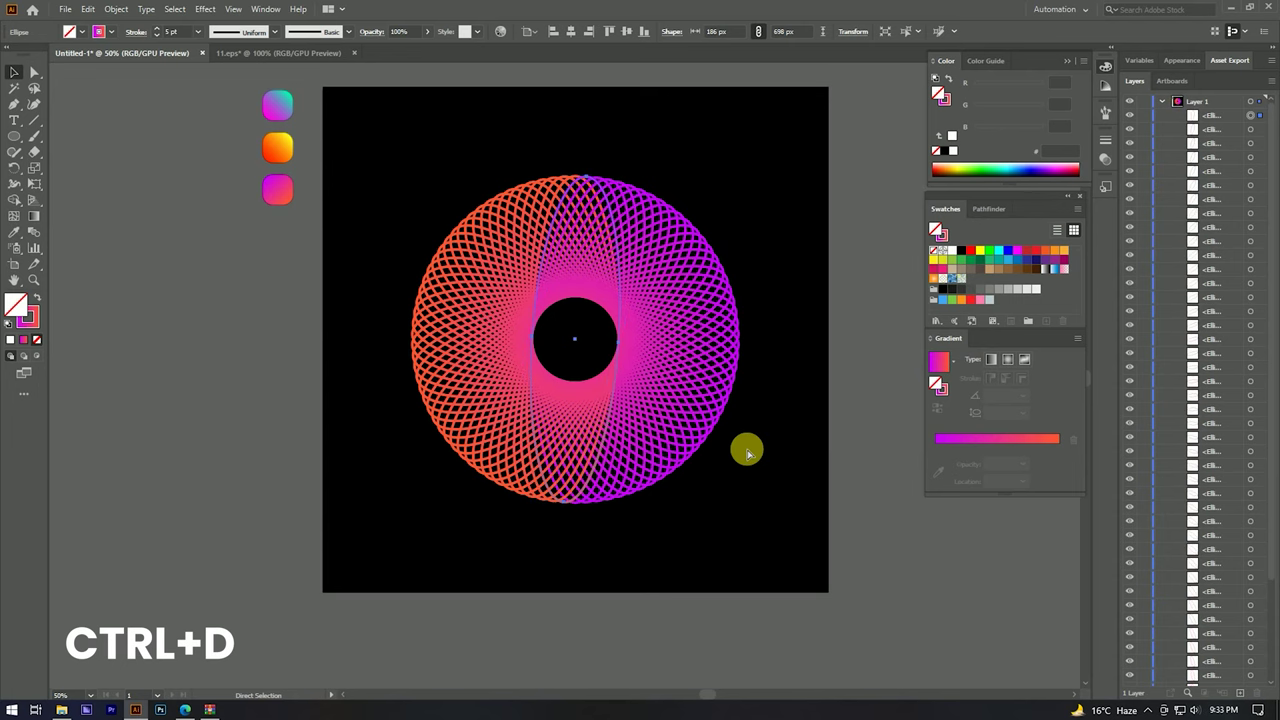
pyautogui.click(752, 451)
pyautogui.scroll(-1, 738, 370)
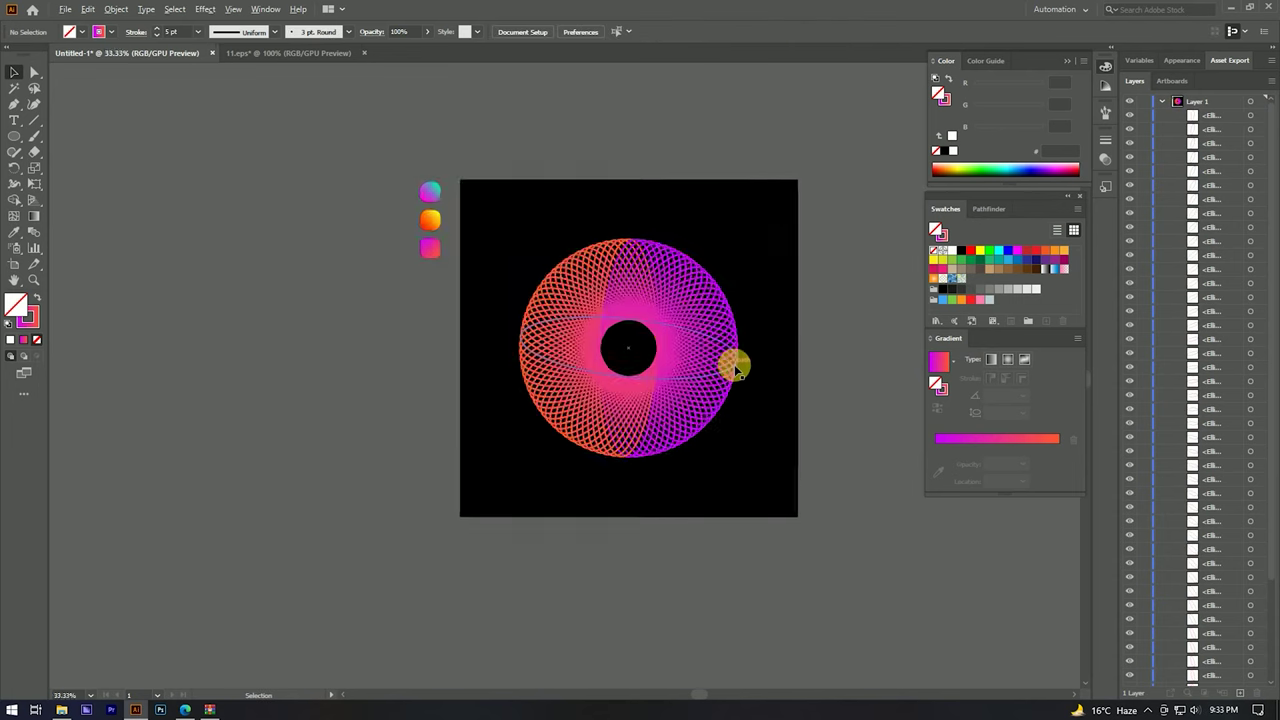
pyautogui.scroll(-3, 745, 355)
pyautogui.scroll(5, 752, 350)
pyautogui.scroll(-3, 729, 317)
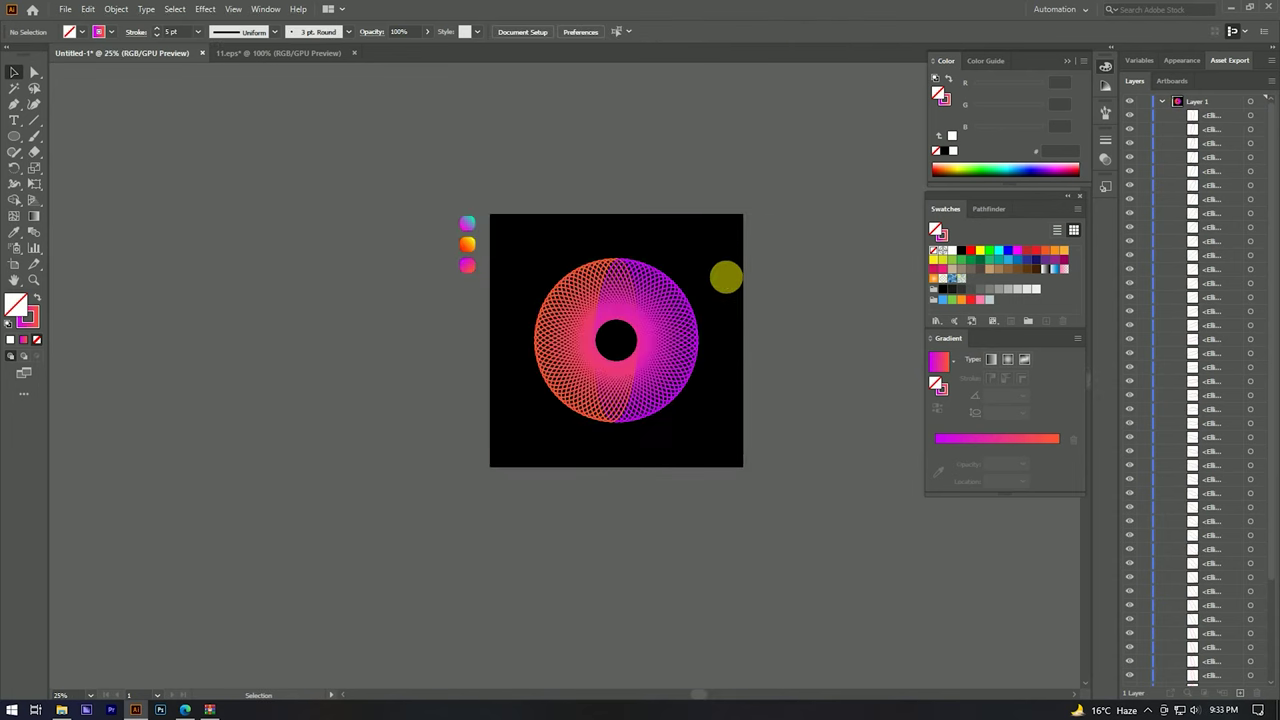
pyautogui.scroll(3, 634, 306)
pyautogui.scroll(-1, 633, 304)
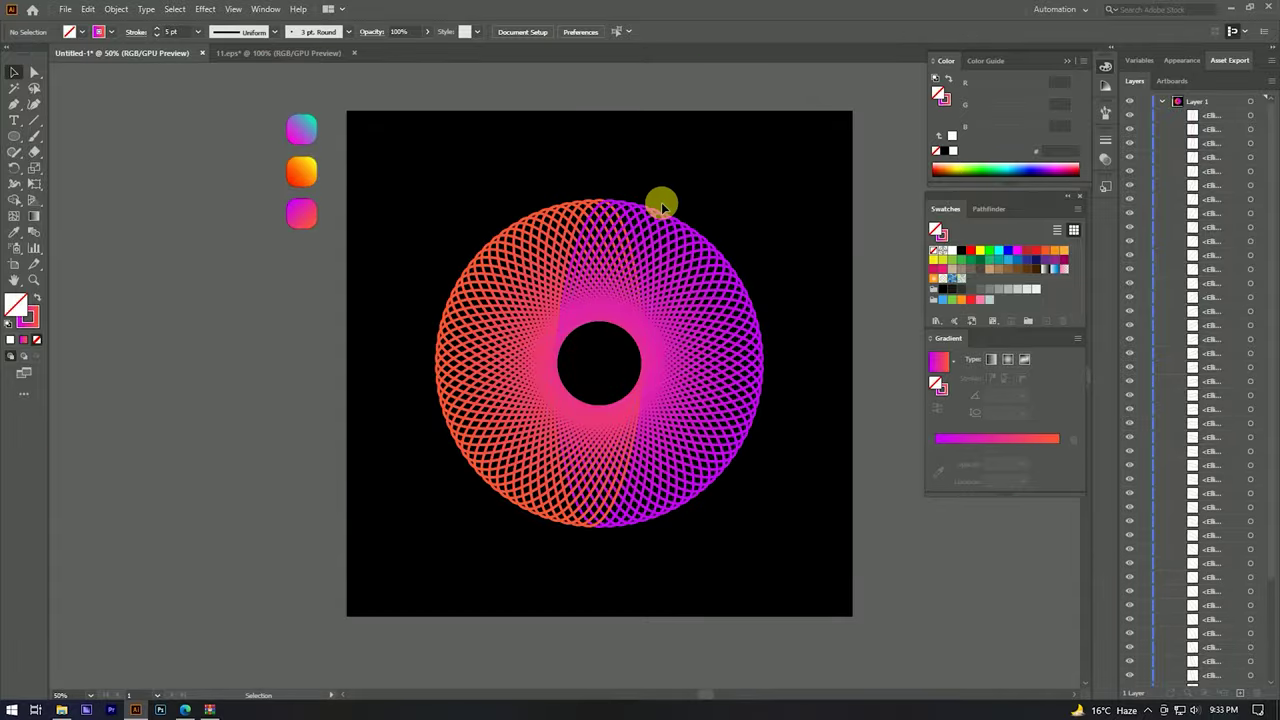
pyautogui.scroll(-2, 661, 202)
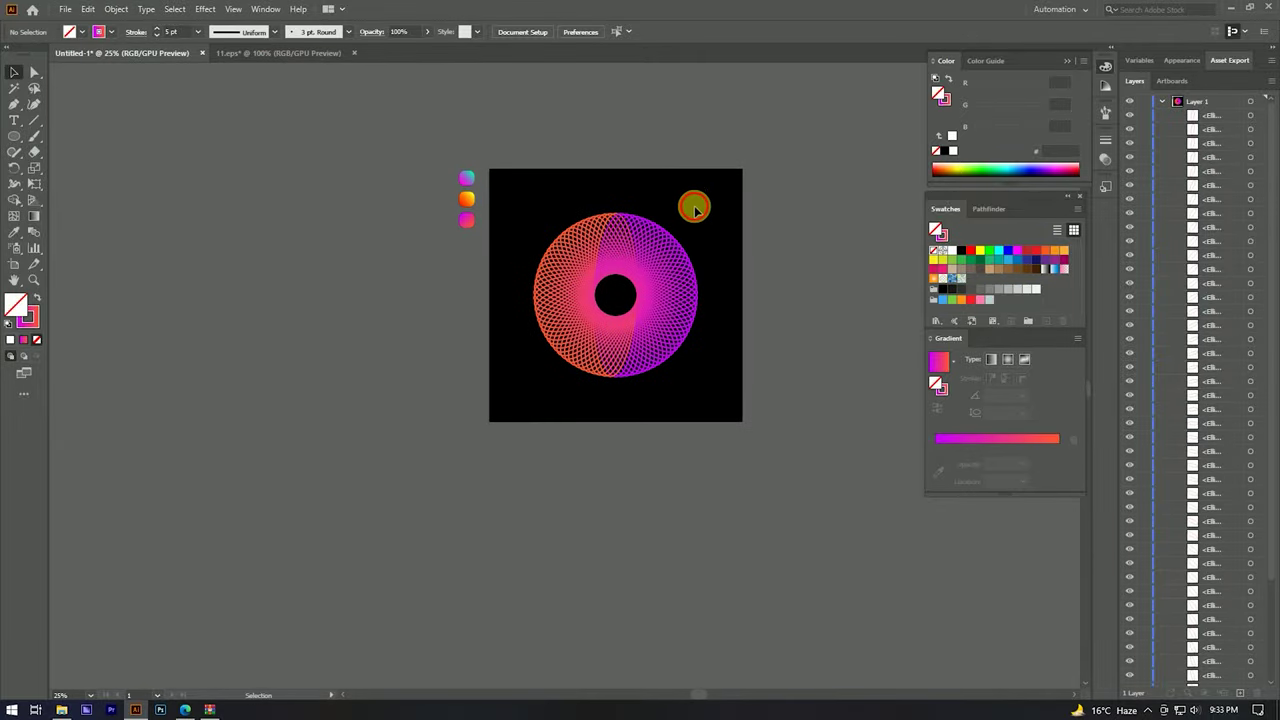
pyautogui.scroll(2, 672, 262)
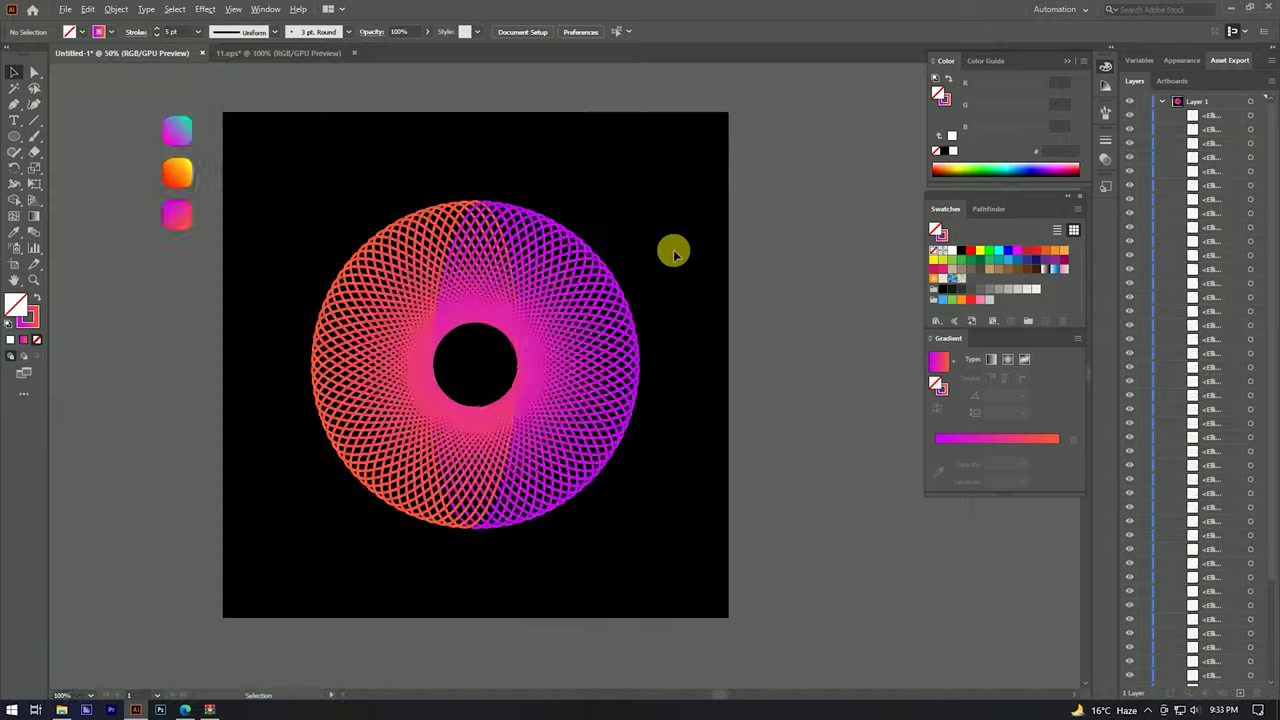
pyautogui.scroll(-1, 674, 254)
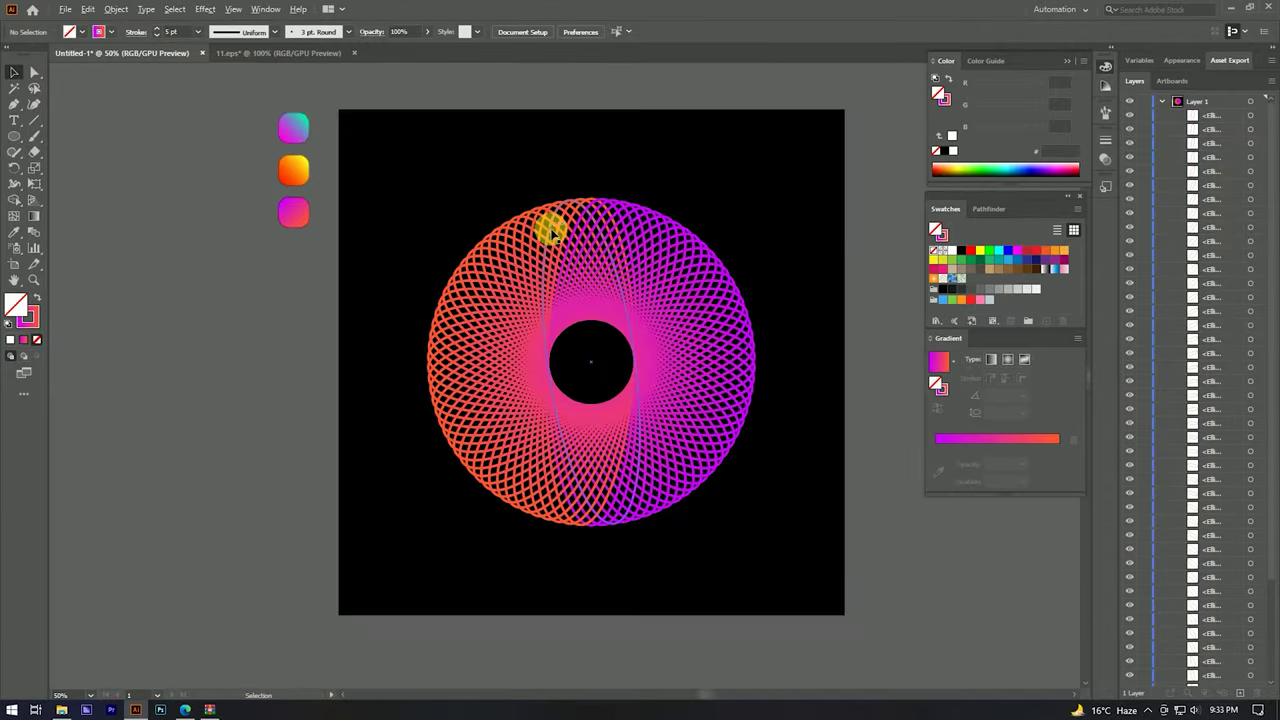
pyautogui.scroll(-2, 549, 160)
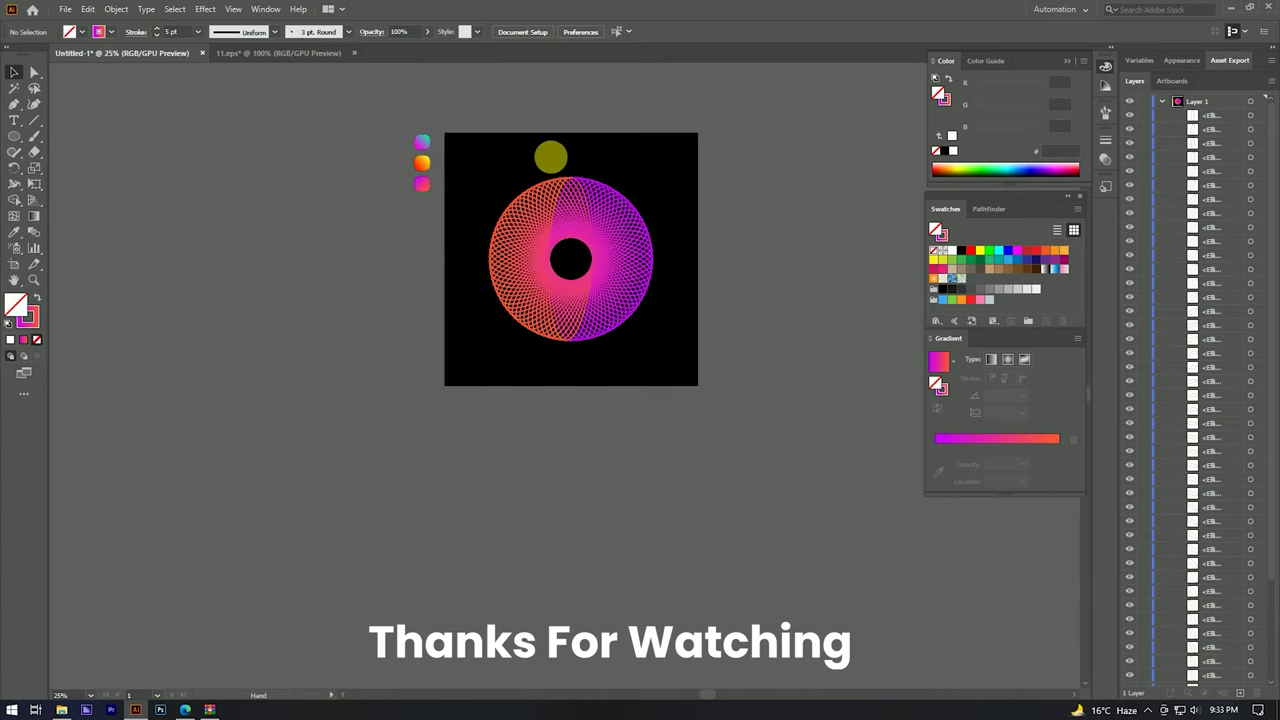
pyautogui.moveTo(548, 159); pyautogui.dragTo(558, 179)
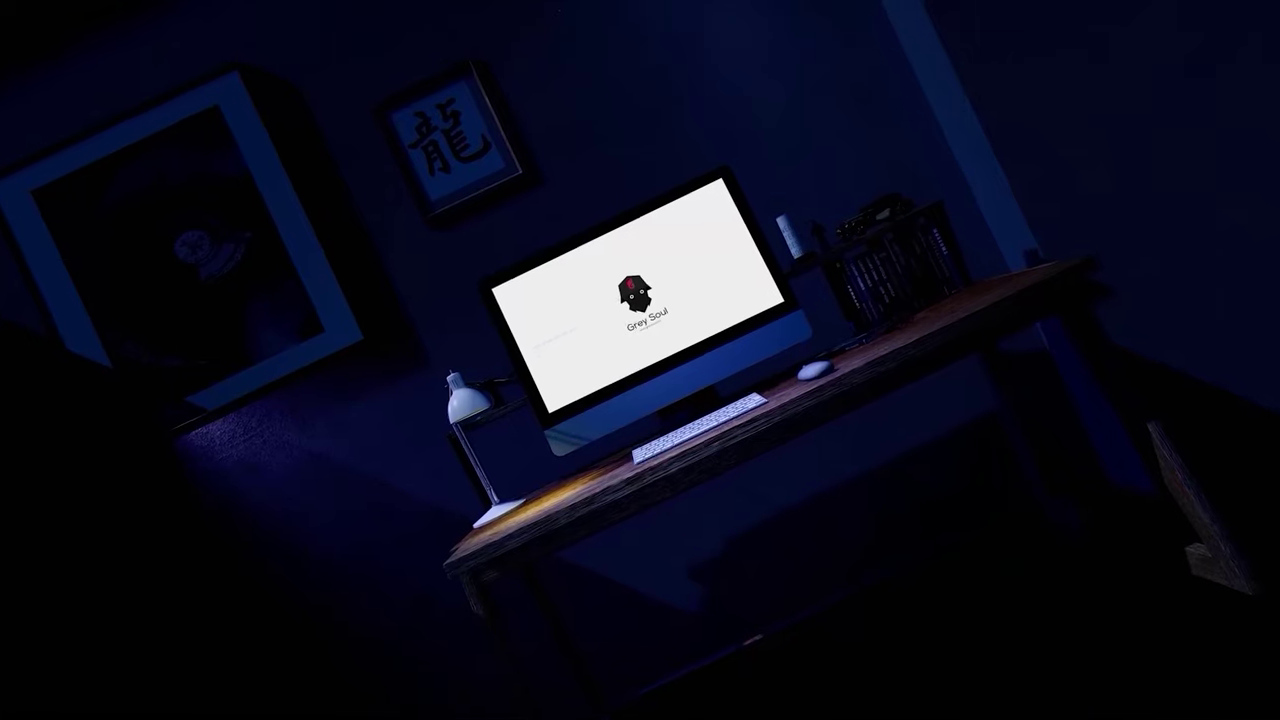